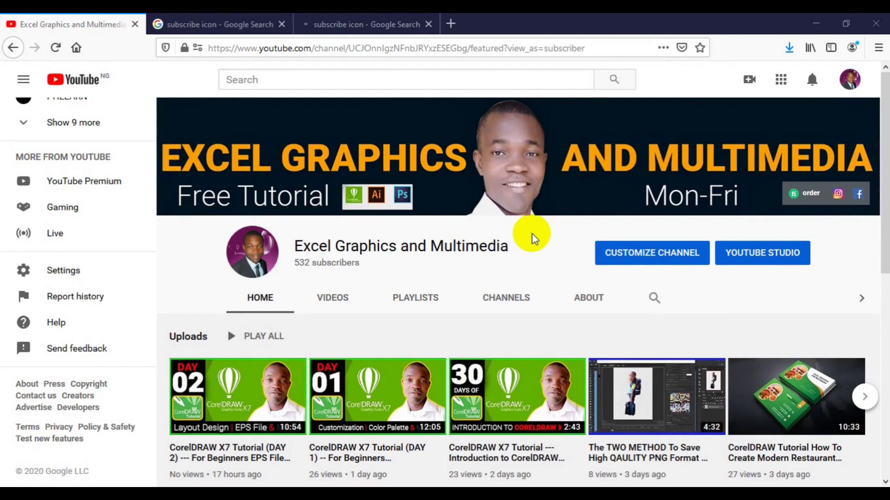
- Open the channel's VIDEOS tab to list all of its uploaded videos
click(338, 190)
mouse_move(339, 190)
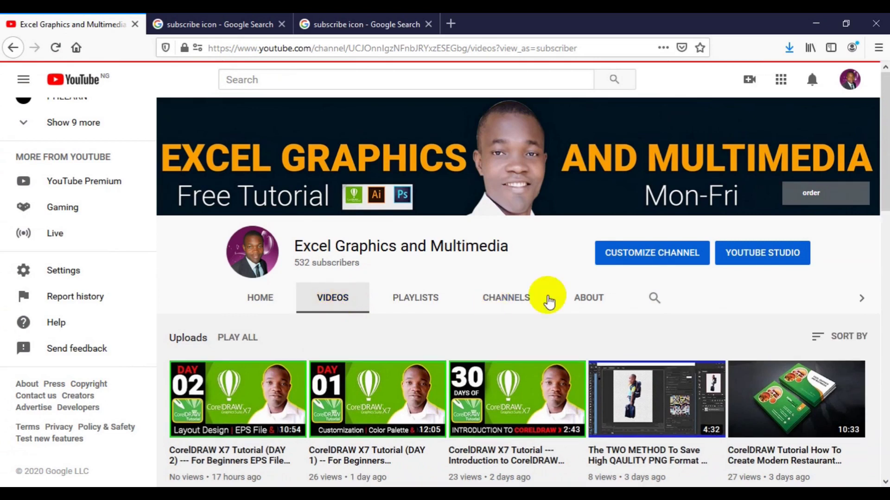
- Scroll down through the channel's uploads and then back up
drag(885, 183, 885, 356)
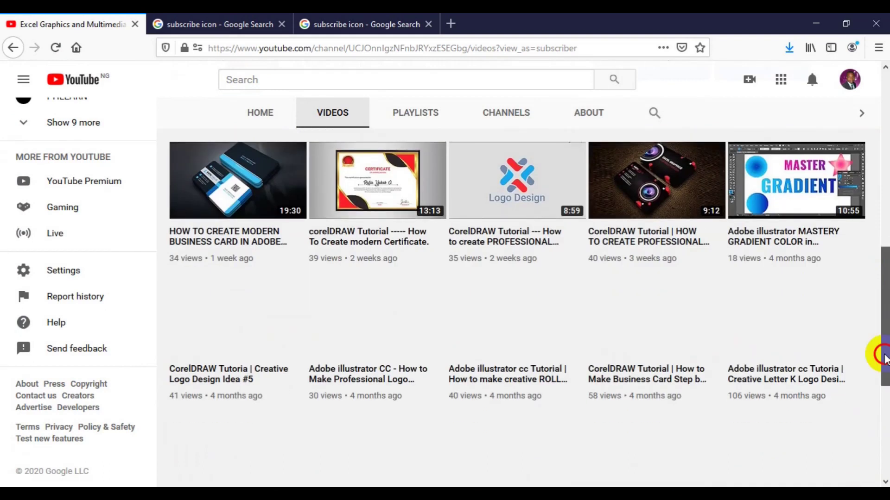
drag(885, 359, 884, 185)
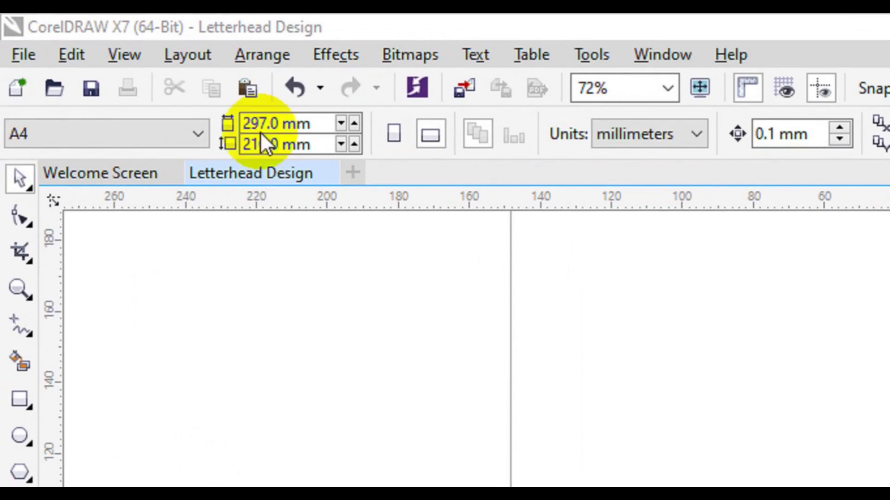
- Switch the Letterhead Design units to inches (11.693 × 8.268) and close its tab
click(668, 134)
click(646, 135)
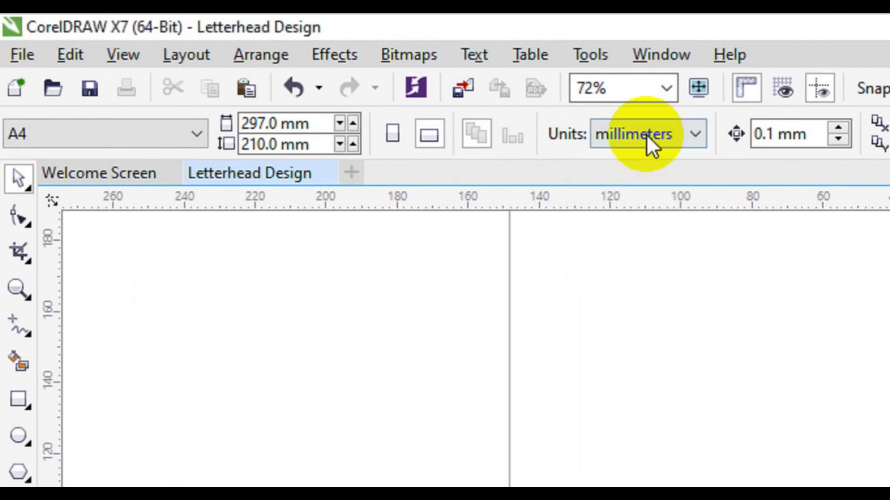
click(646, 134)
click(645, 158)
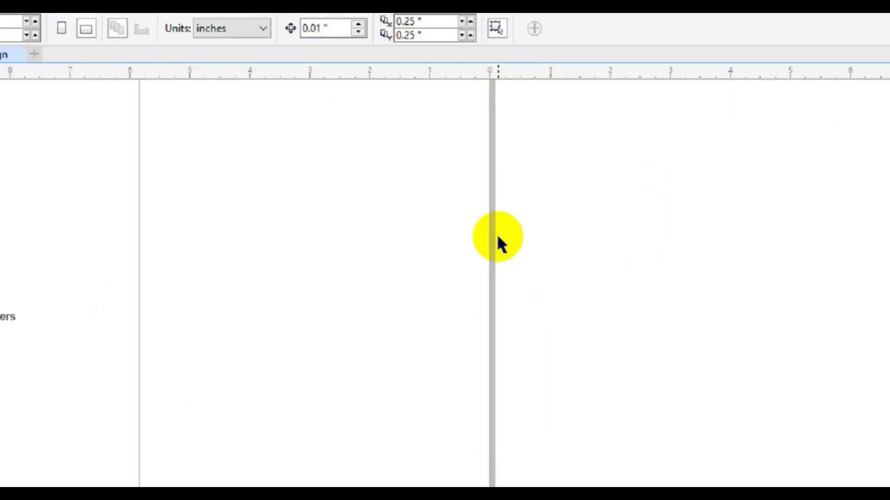
click(492, 238)
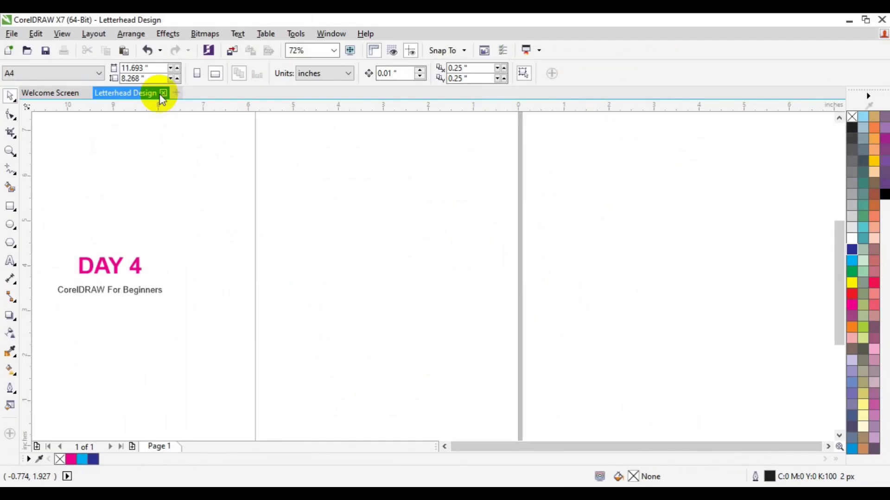
click(163, 93)
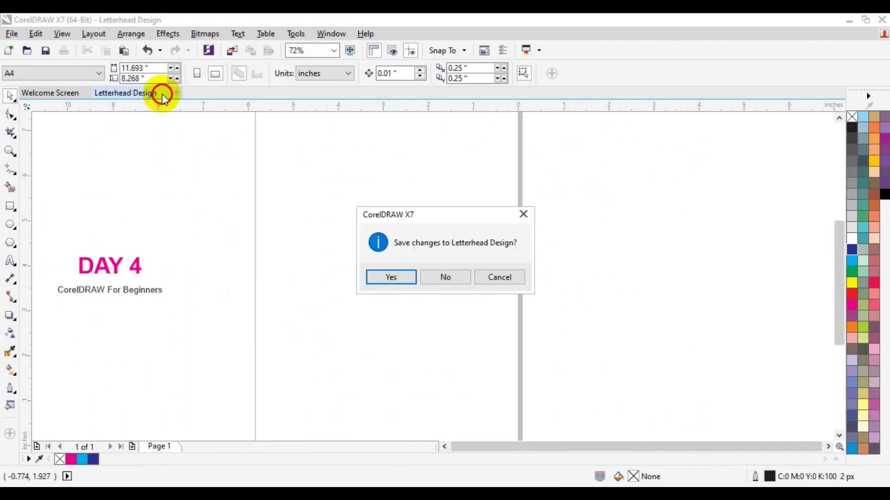
- Cancel the save prompt and create a landscape A4 document 'TriFold Brochure' in inches
click(494, 278)
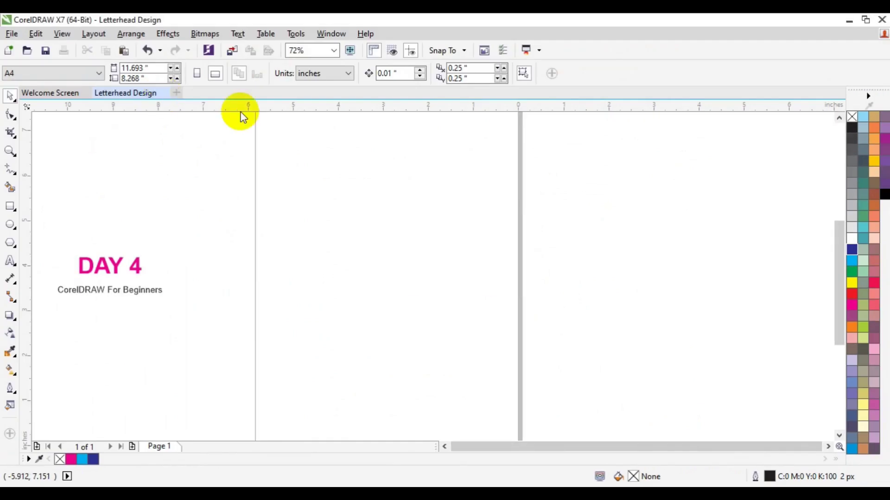
click(177, 94)
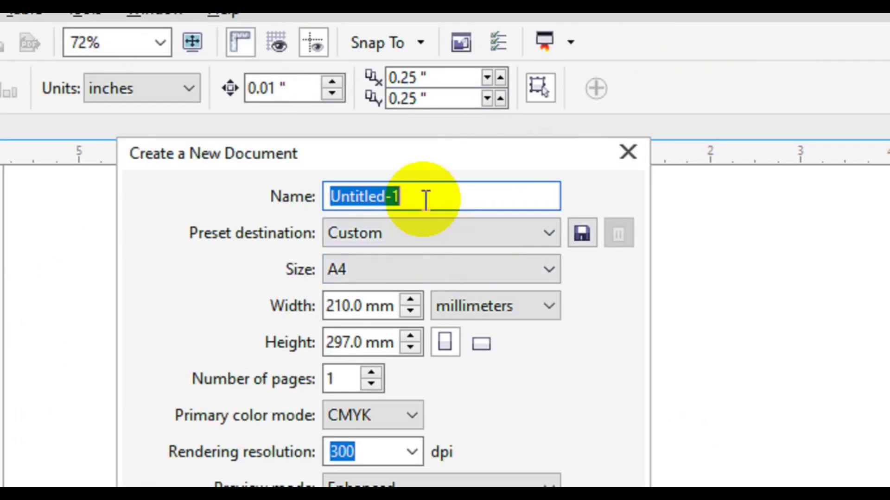
click(388, 107)
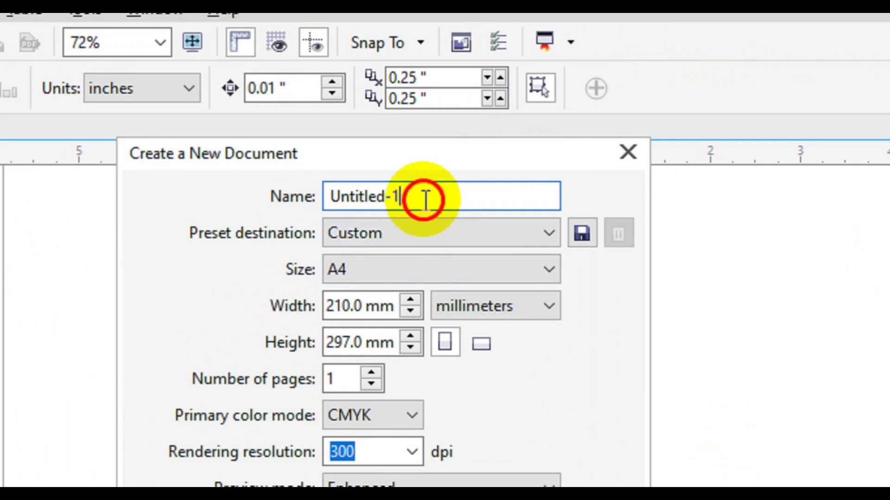
key(BackSpace)
key(BackSpace)
key(BackSpace)
key(BackSpace)
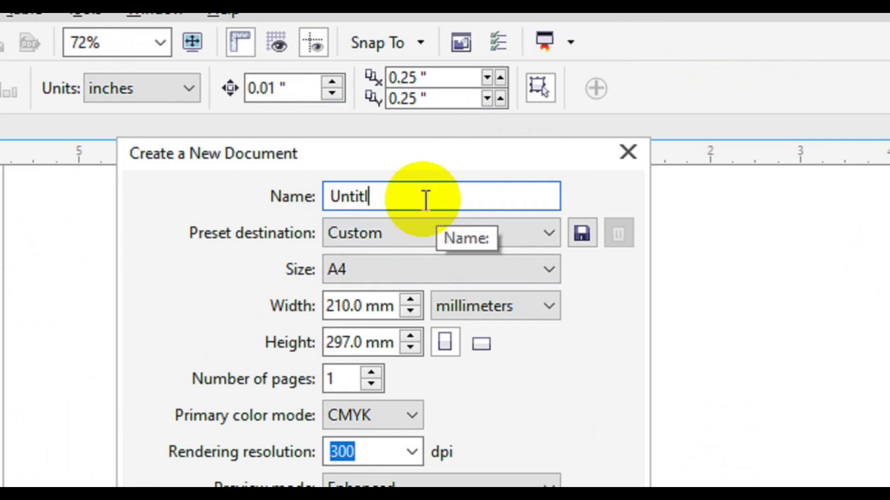
key(BackSpace)
key(BackSpace)
key(BackSpace)
key(BackSpace)
key(BackSpace)
key(BackSpace)
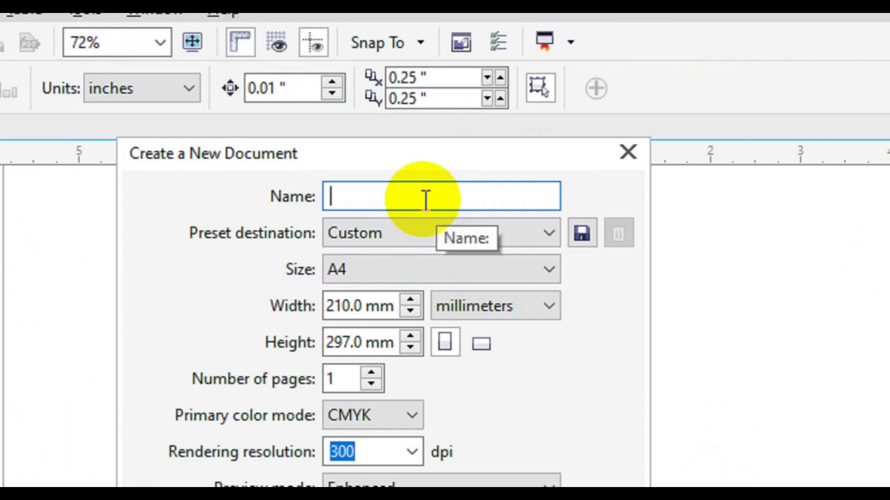
text(TriFold)
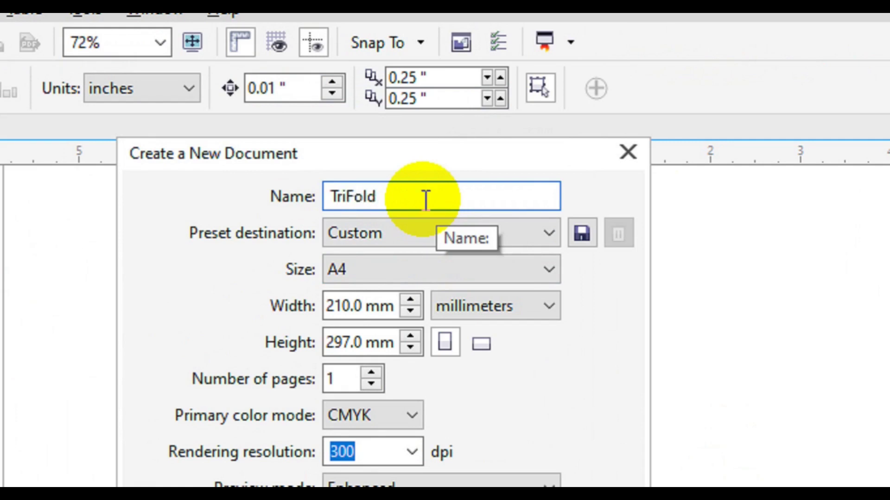
text( Bro)
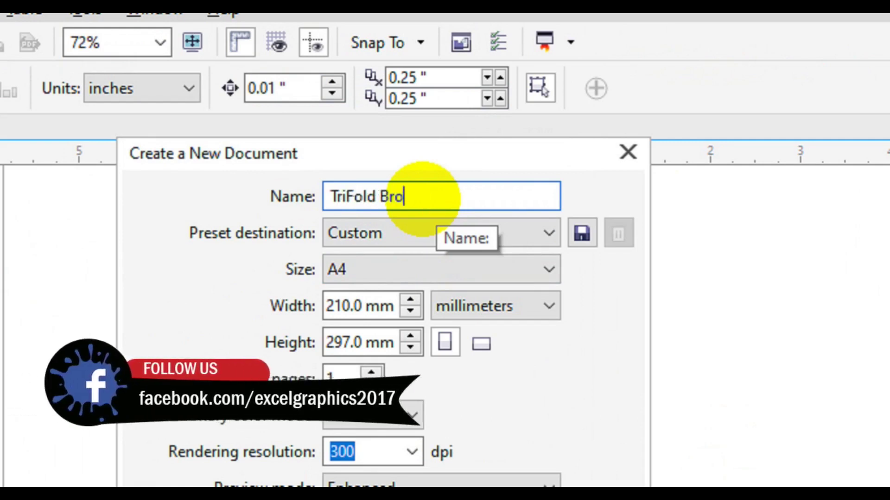
text(chure)
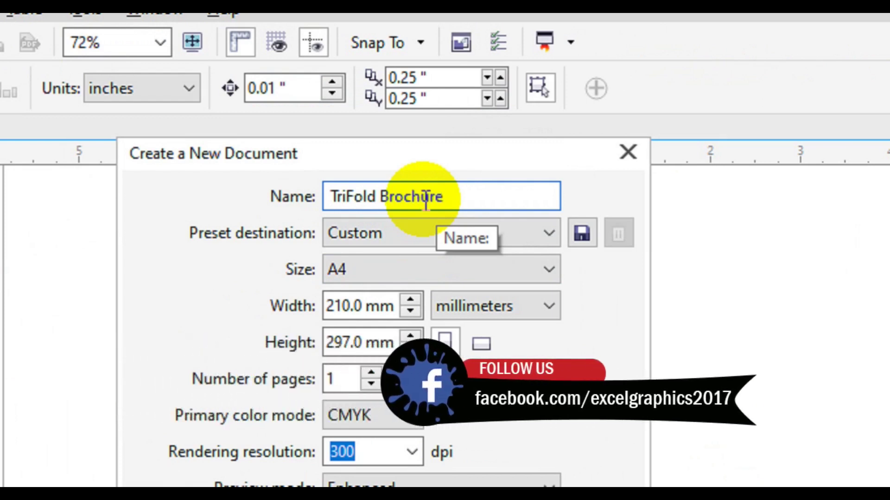
click(510, 305)
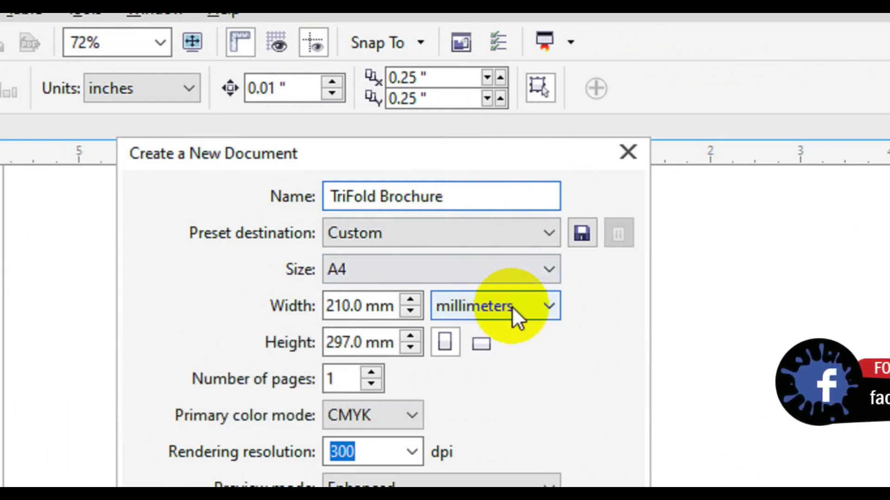
click(511, 307)
click(511, 306)
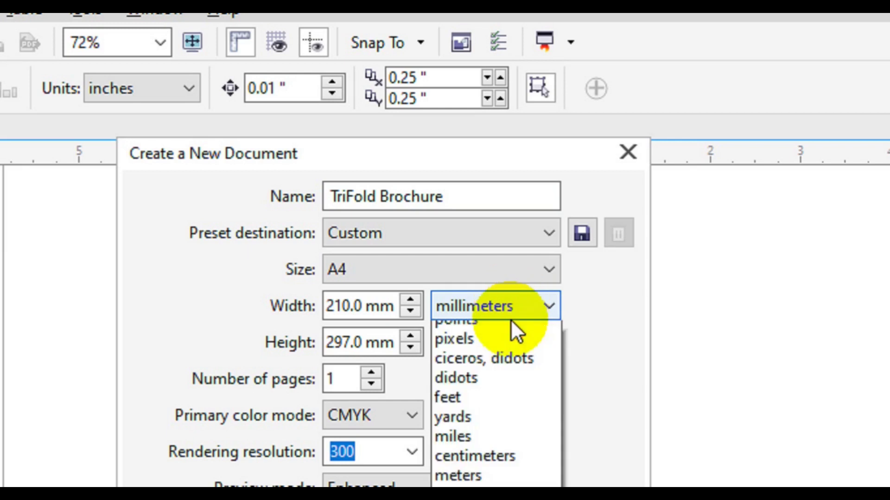
click(500, 335)
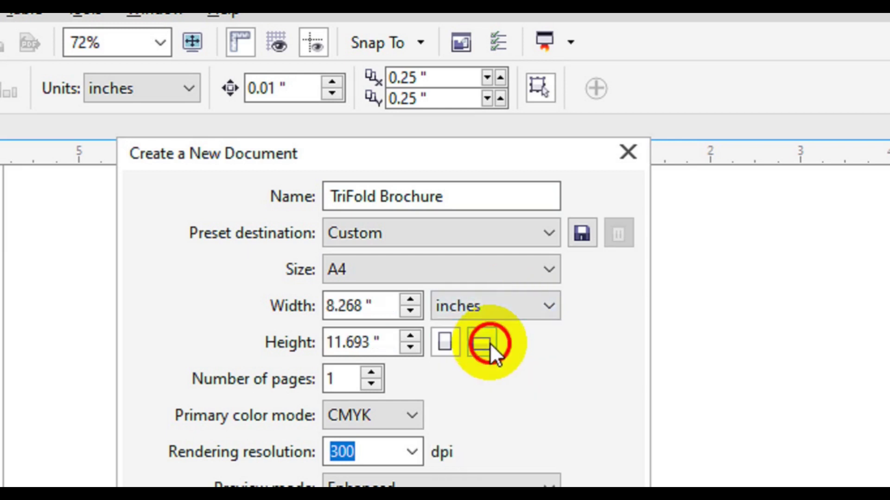
click(490, 343)
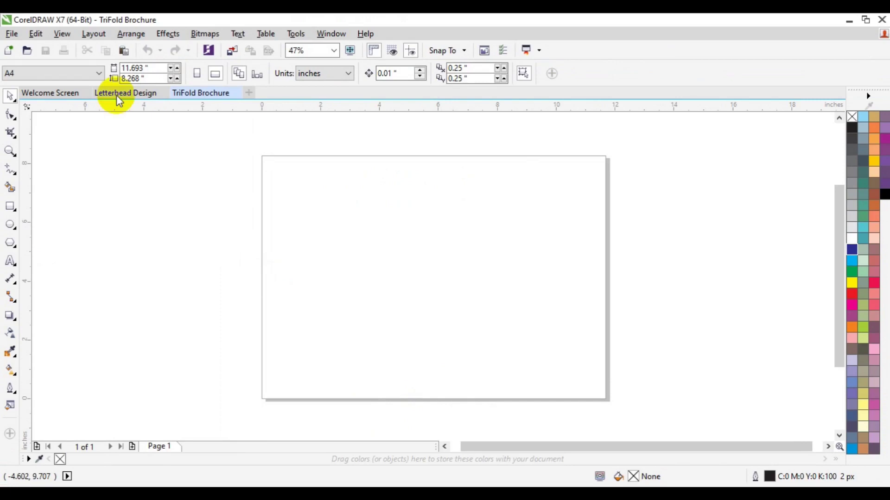
- Copy the pink 'DAY 4' title and 'CorelDRAW For Beginners' caption into TriFold Brochure
click(117, 96)
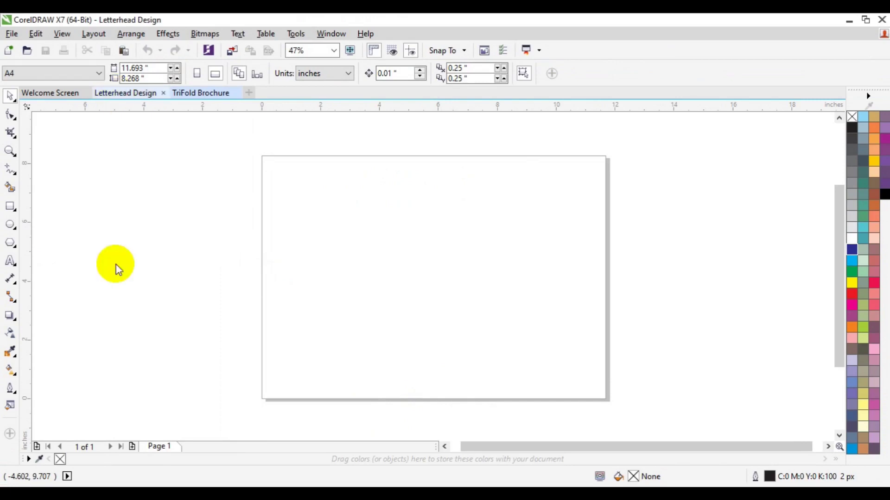
drag(44, 219, 201, 345)
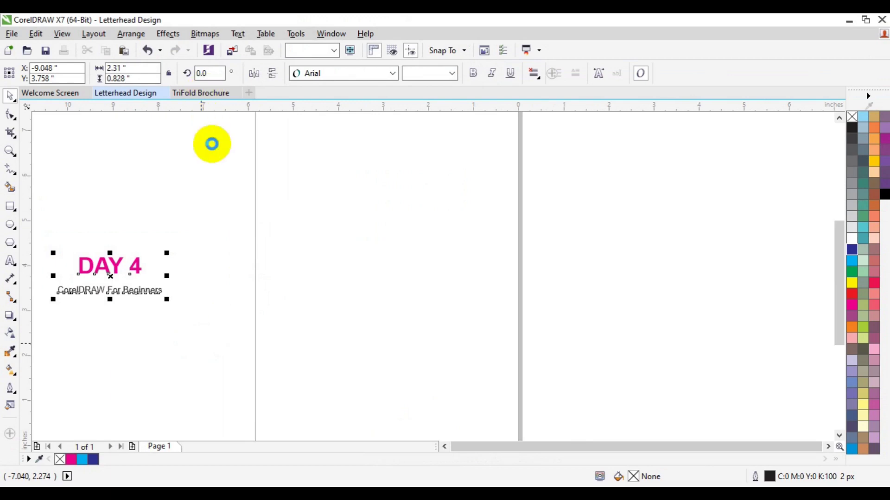
click(205, 94)
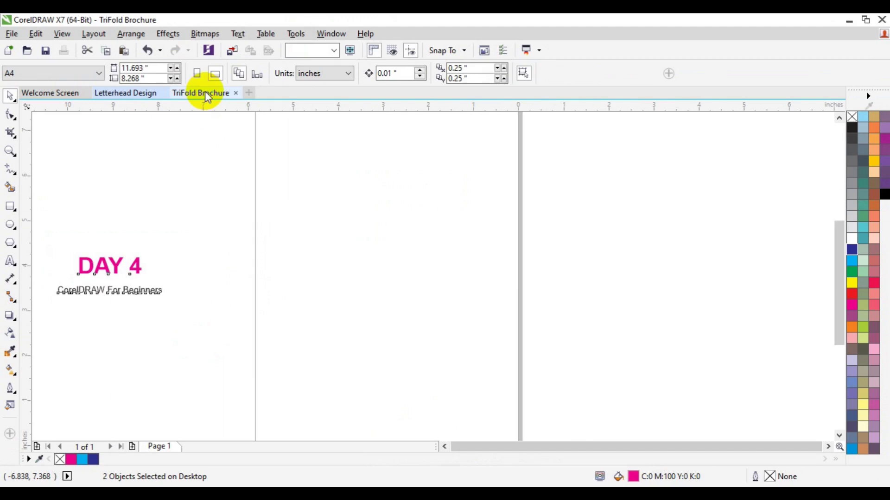
click(205, 93)
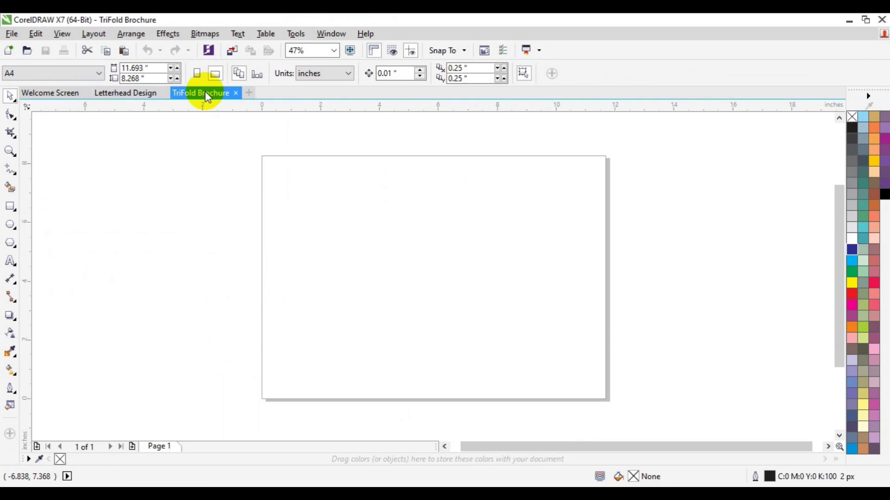
key(ctrl+v)
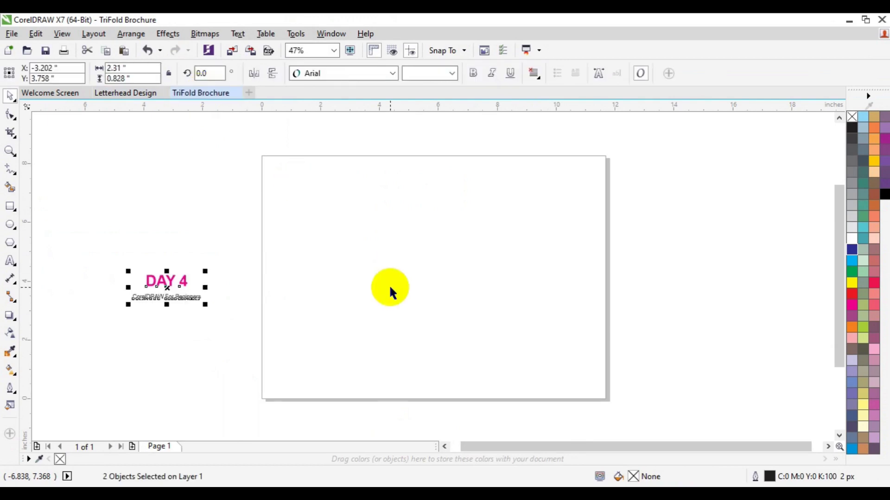
click(400, 323)
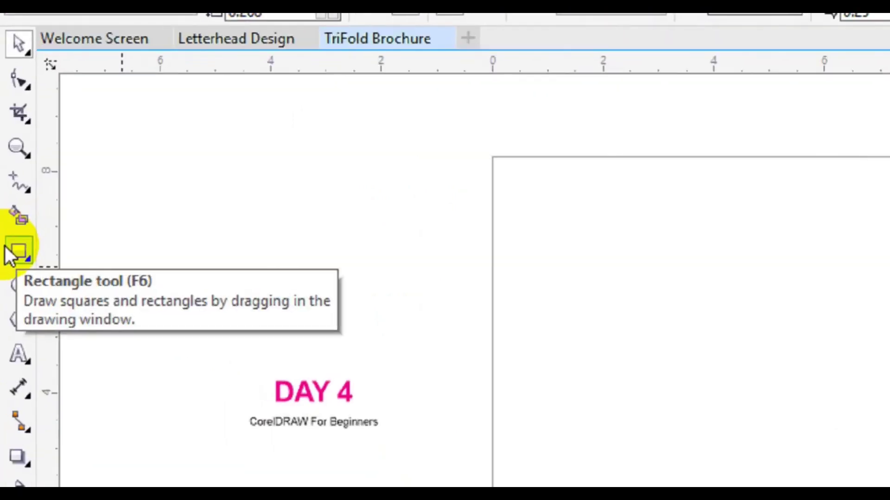
- Draw a page-sized rectangle and select its 11.693 in width and 8.268 in height
click(6, 208)
double_click(7, 254)
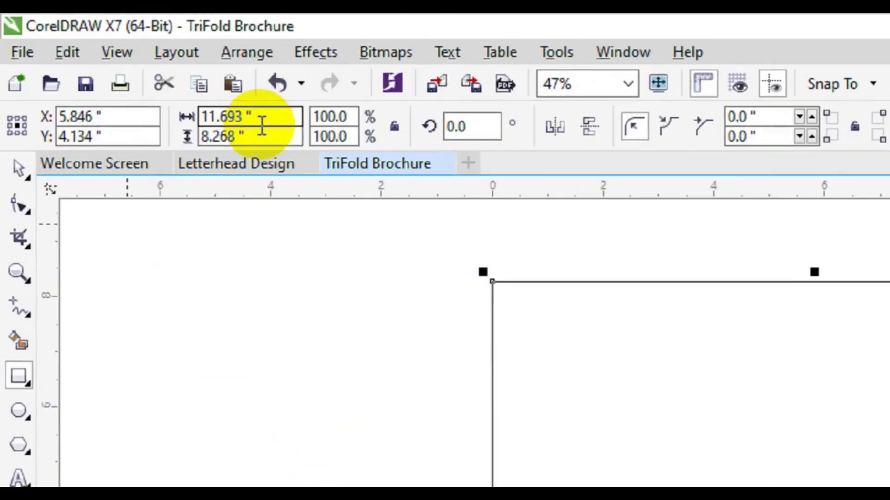
click(233, 123)
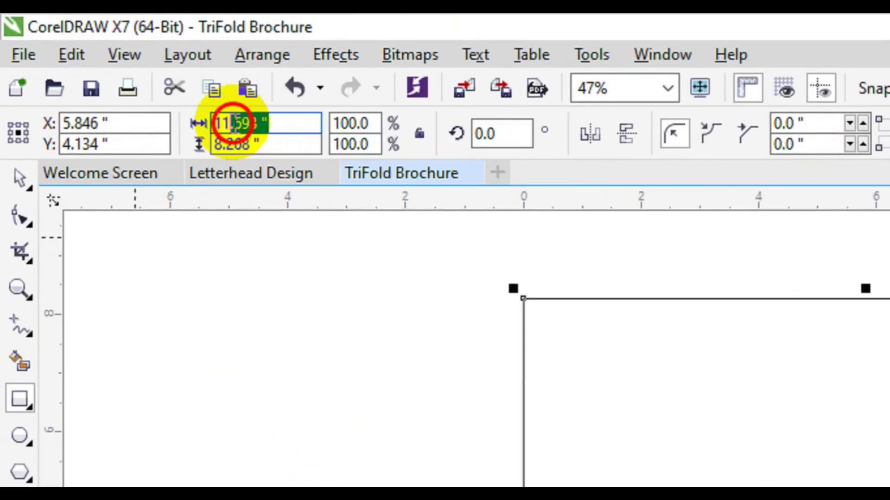
drag(234, 124, 205, 125)
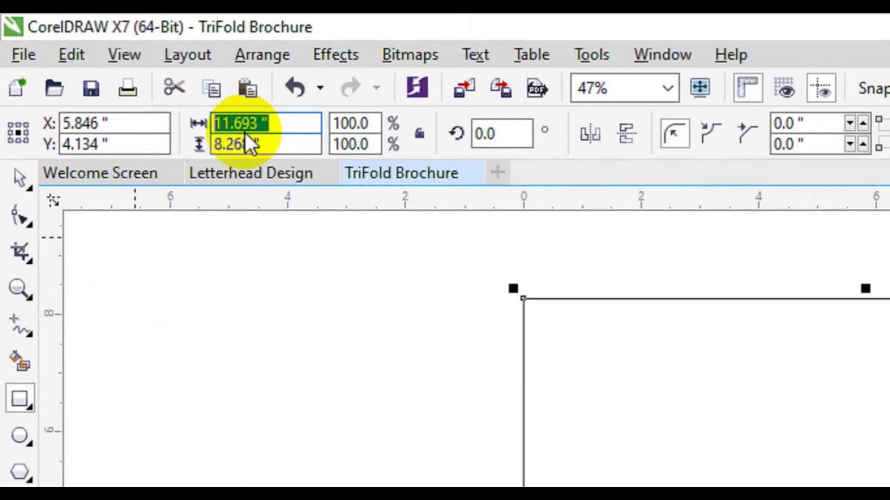
drag(275, 144, 212, 144)
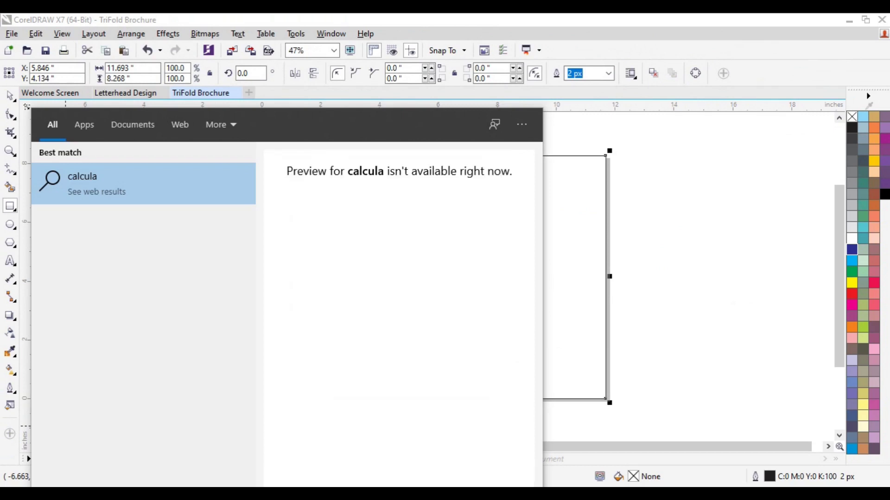
- Search for 'calculator', launch the Calculator app and move its window aside
text(tor)
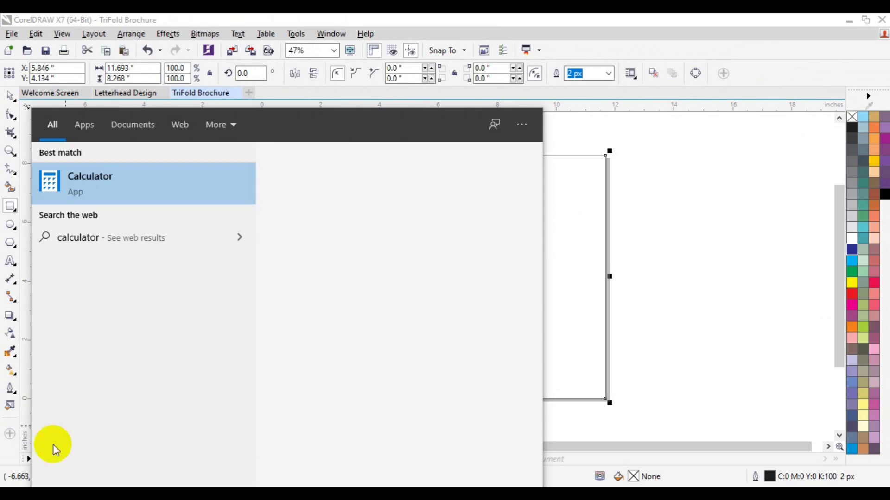
click(104, 197)
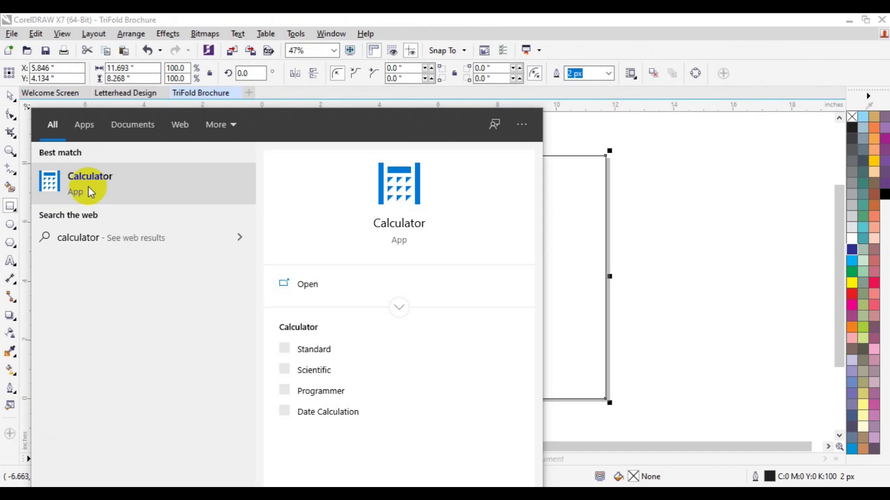
click(90, 191)
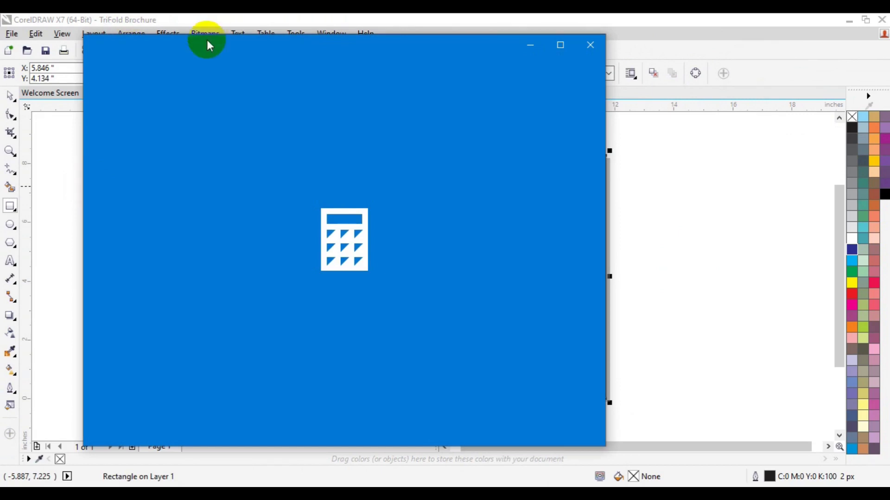
drag(206, 39, 445, 72)
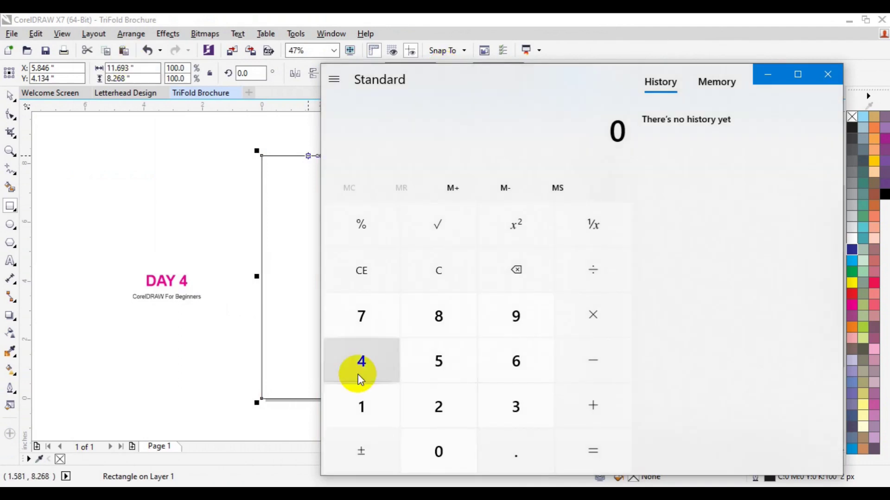
- Calculate 11.693 ÷ 3 in Calculator to get the panel width 3.897666666666667
click(360, 393)
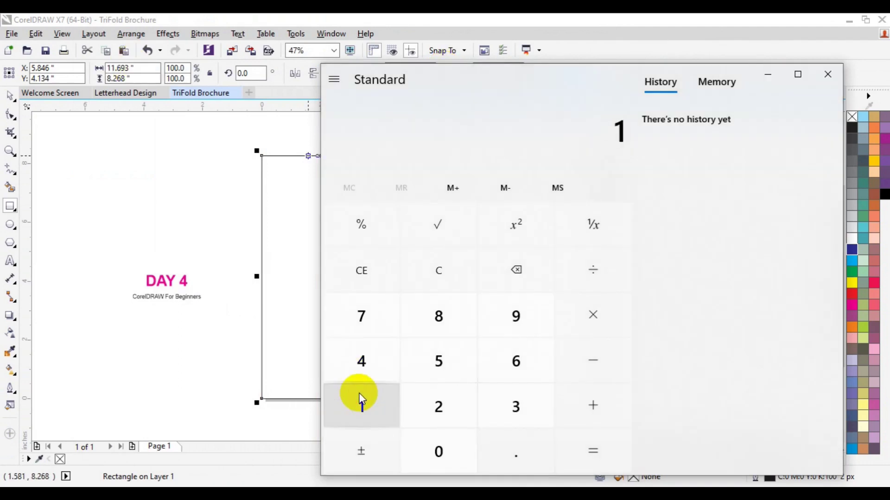
click(360, 394)
click(526, 451)
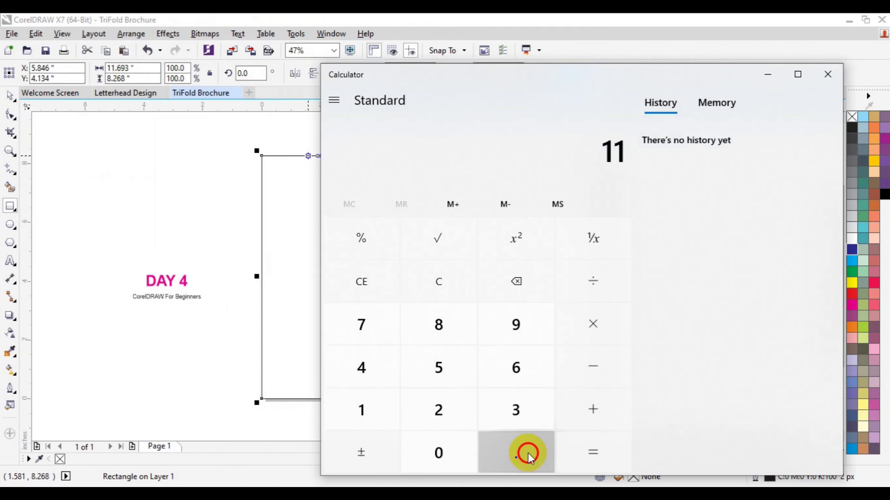
click(513, 381)
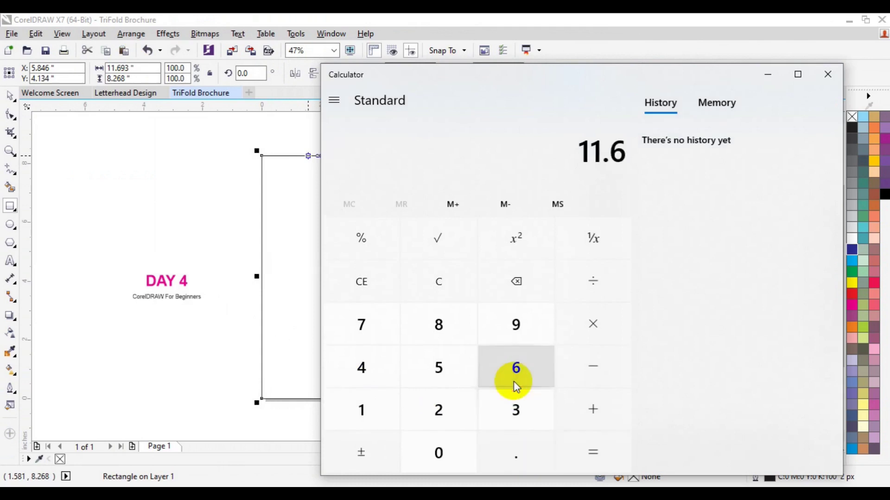
click(517, 337)
click(517, 407)
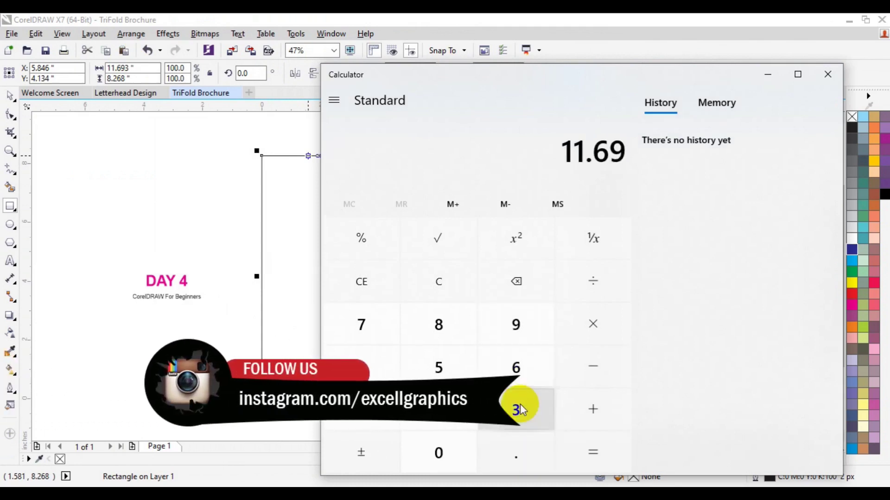
click(588, 298)
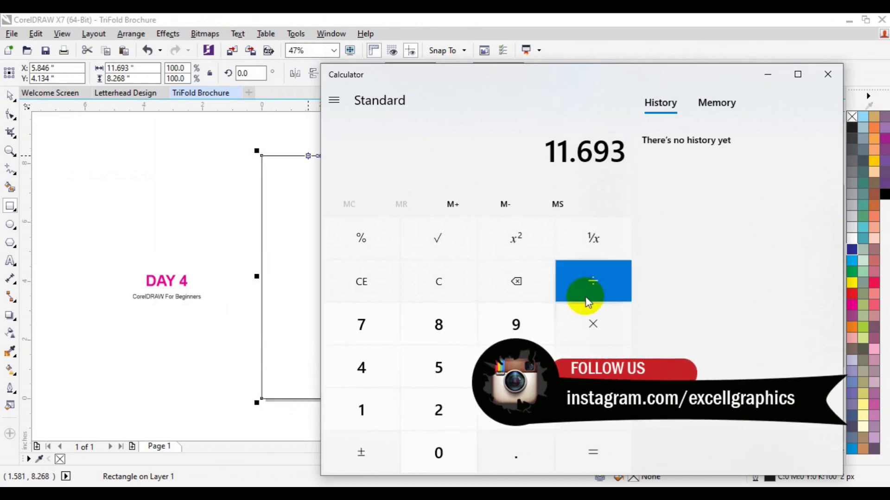
click(520, 390)
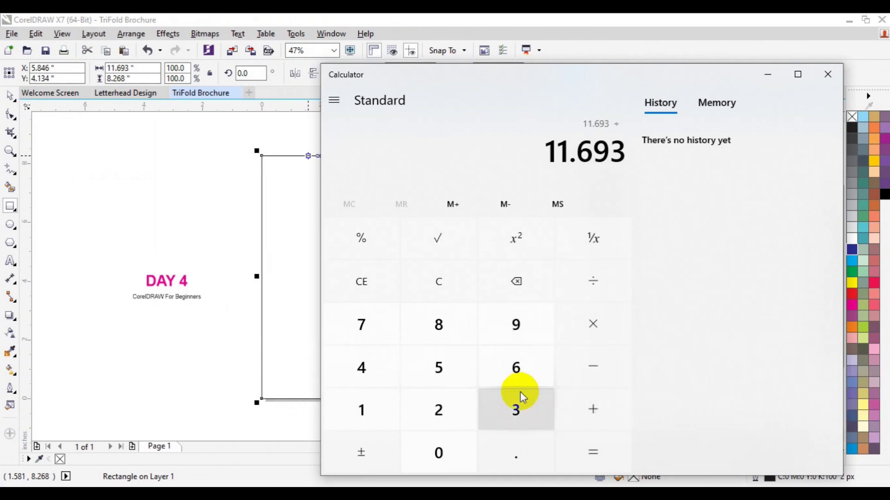
click(583, 447)
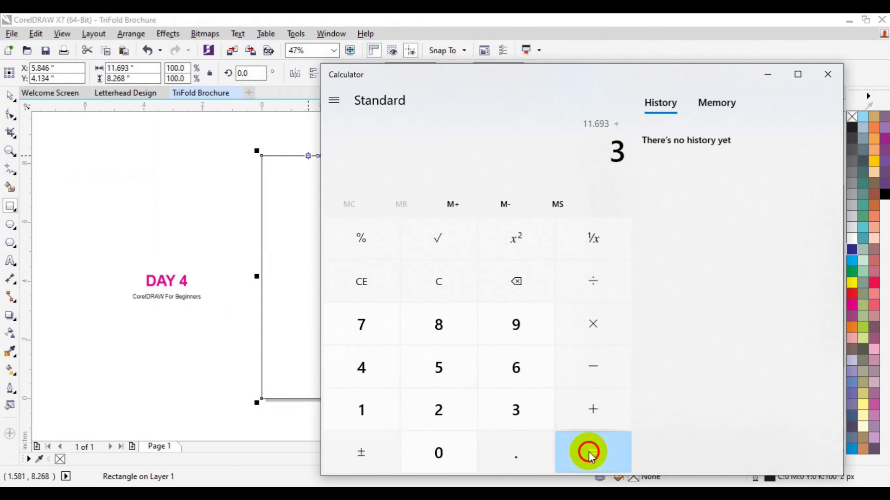
click(588, 451)
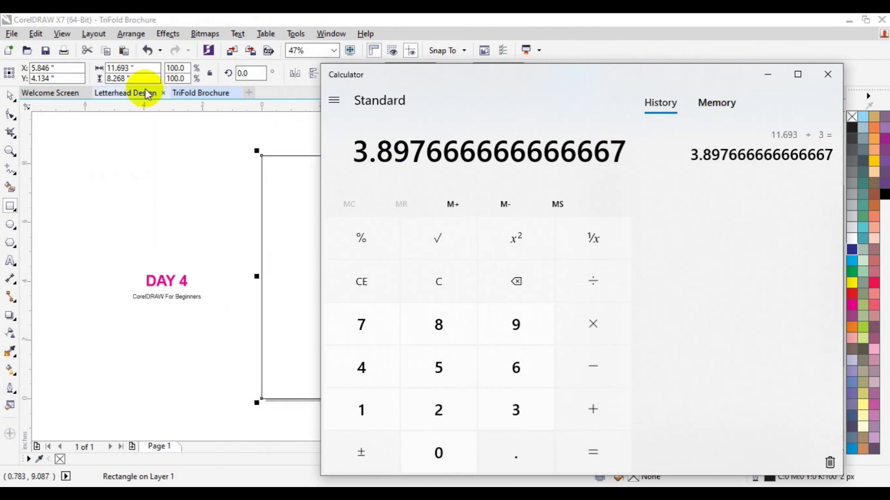
- Set the rectangle's width to 3.897 in and add a page-sized frame rectangle
click(127, 68)
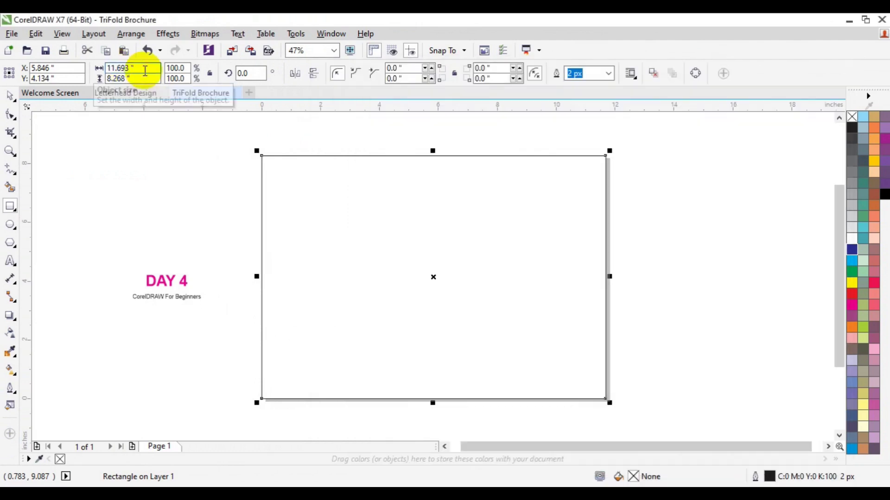
click(145, 70)
key(BackSpace)
key(BackSpace)
key(BackSpace)
key(BackSpace)
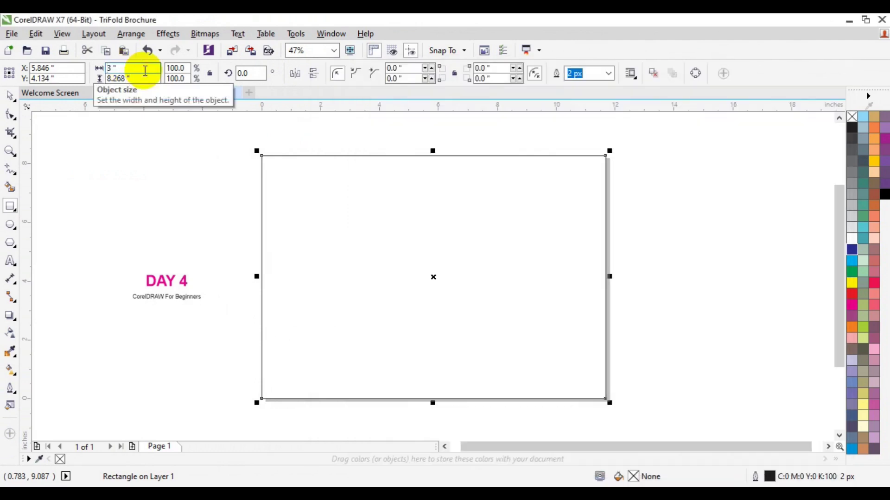
text(.)
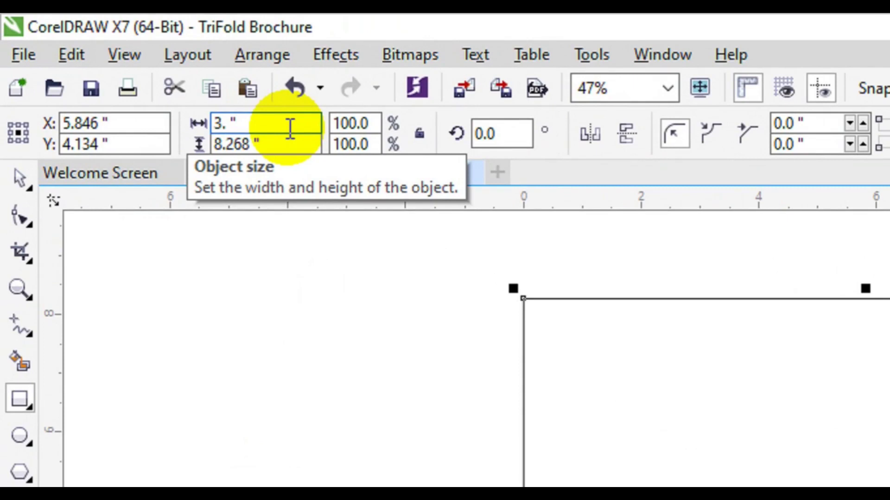
text(897)
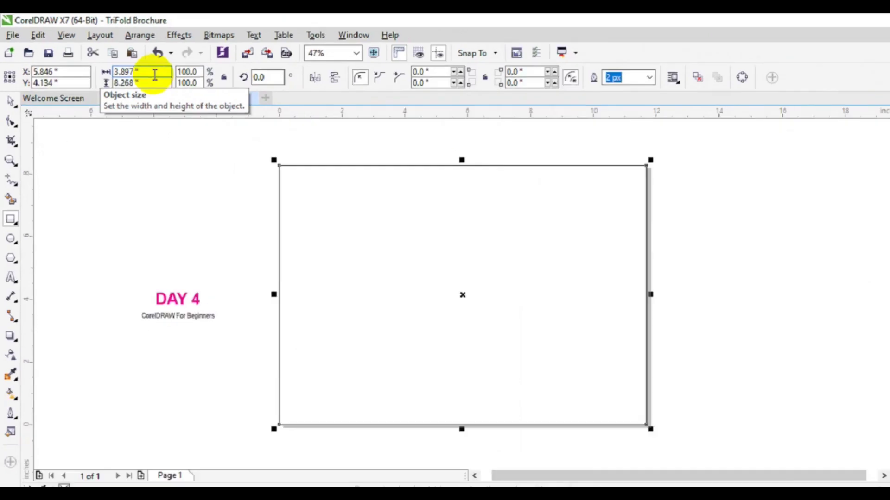
key(Return)
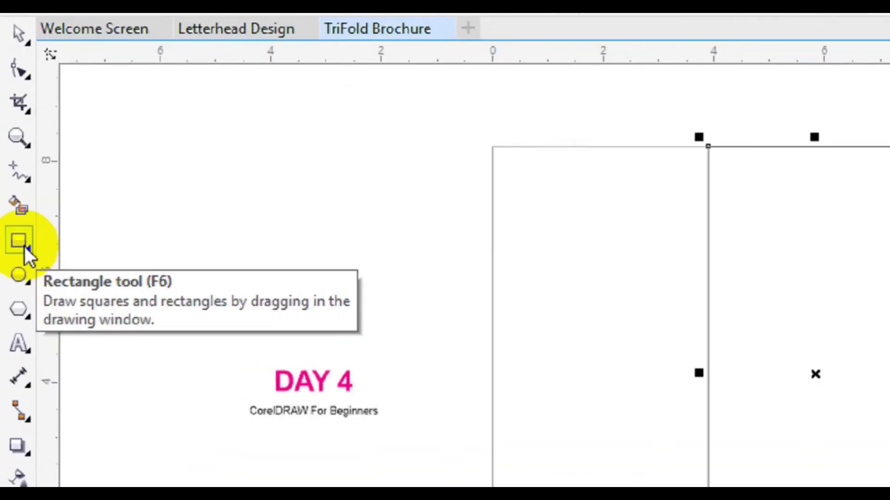
double_click(14, 252)
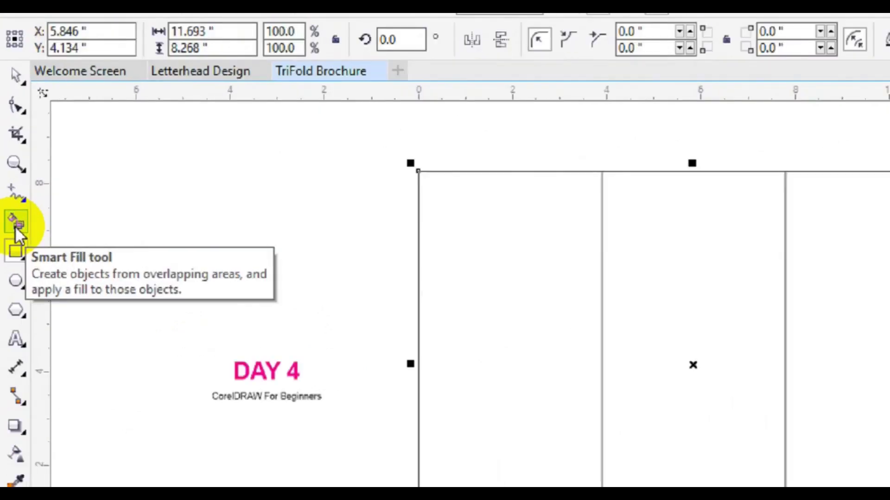
click(17, 238)
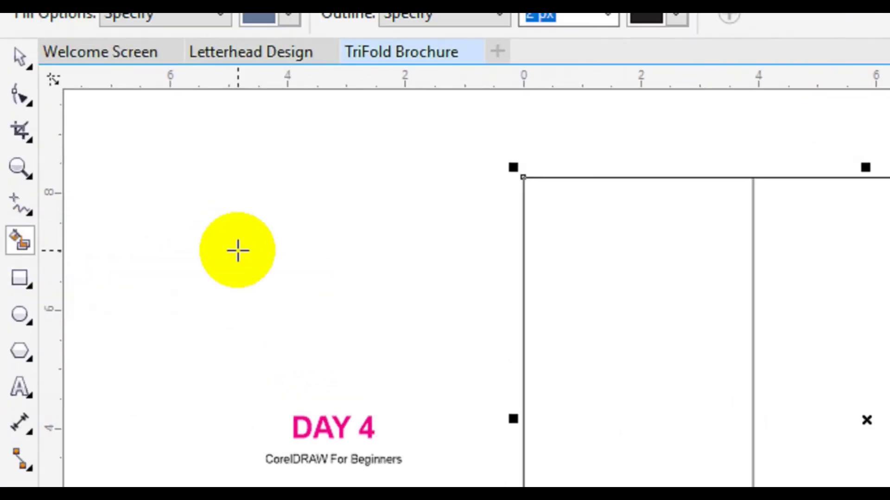
- Fill the left, middle and right panel areas as separate objects
click(651, 329)
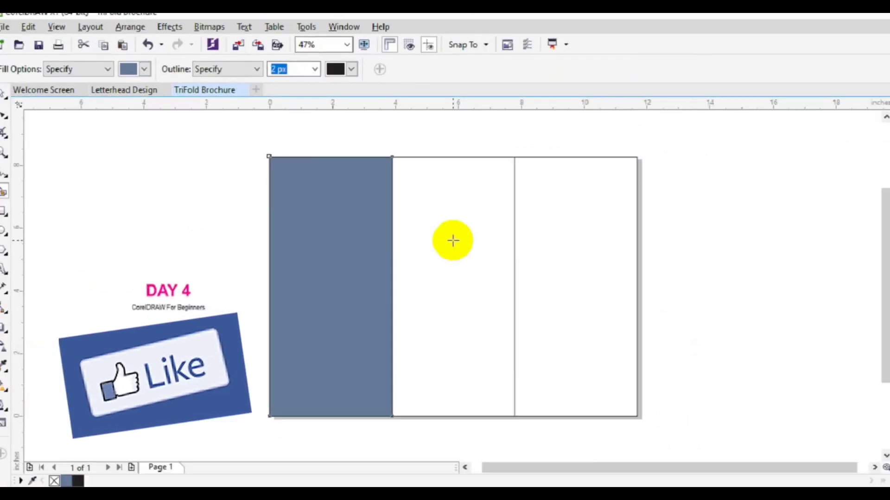
click(432, 234)
click(516, 234)
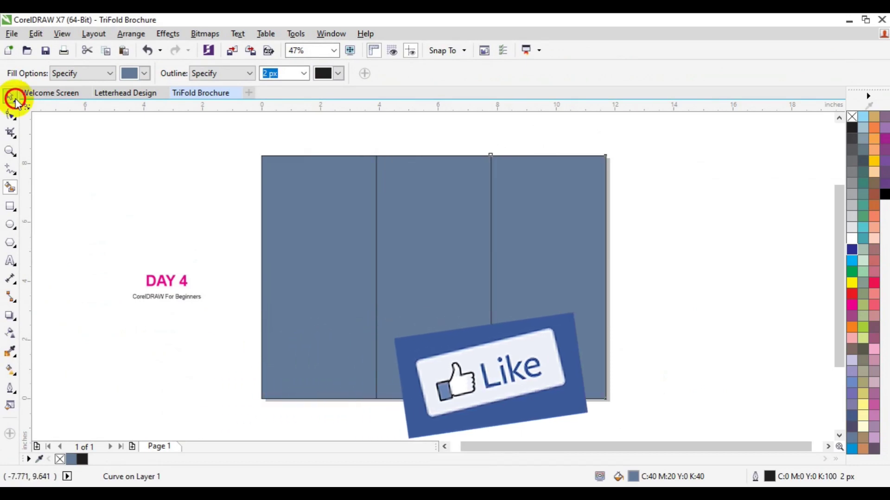
click(15, 99)
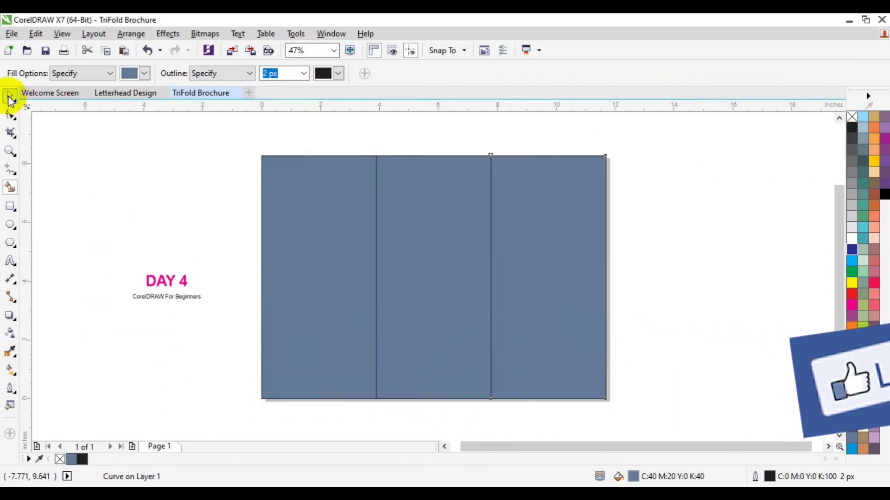
- Colour the right panel dark blue, middle orange and left red, then select all three
click(850, 246)
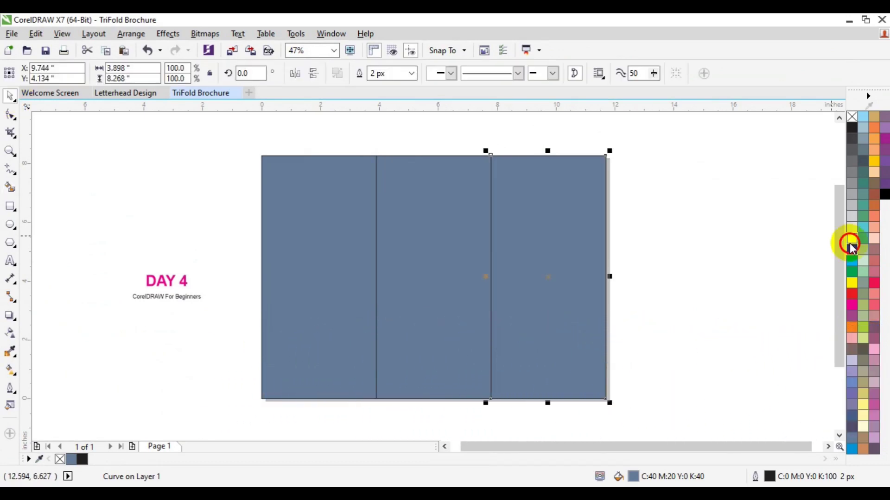
drag(850, 246, 530, 270)
click(443, 266)
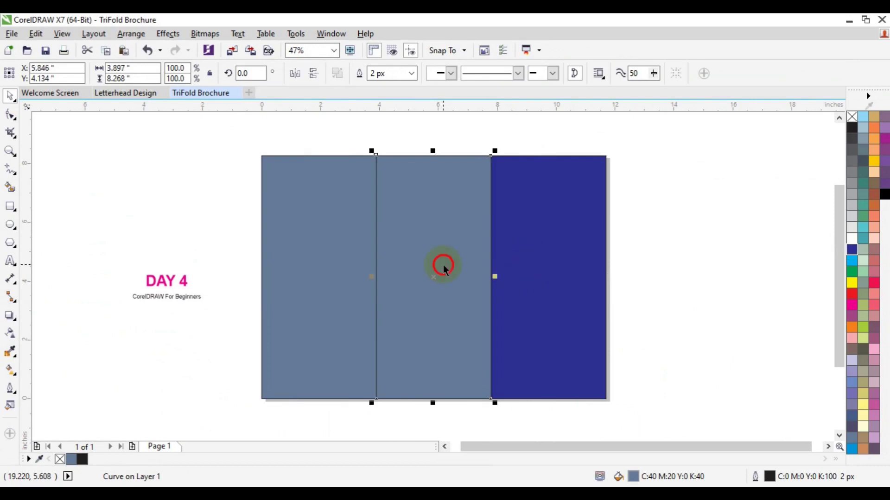
drag(851, 334, 355, 318)
click(355, 319)
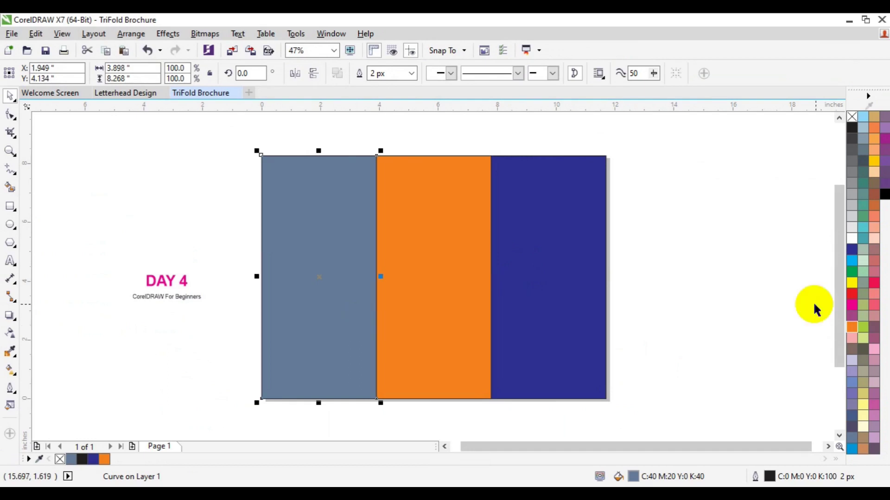
click(854, 295)
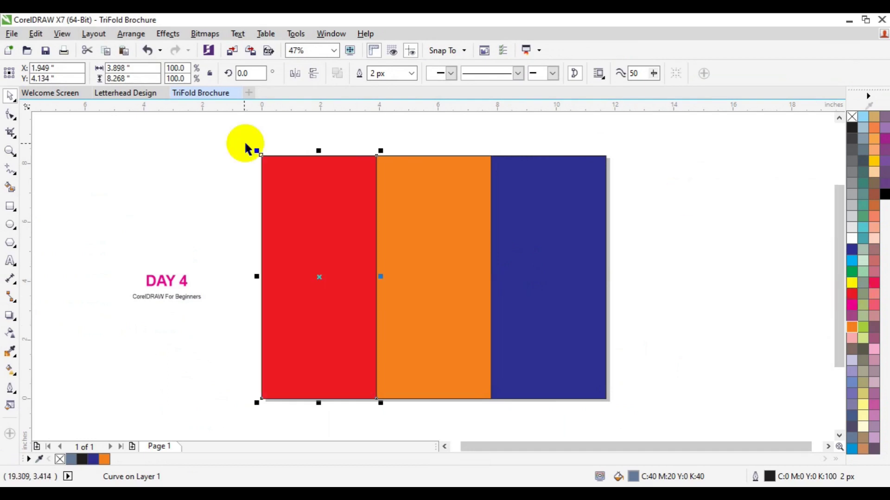
drag(234, 142, 648, 418)
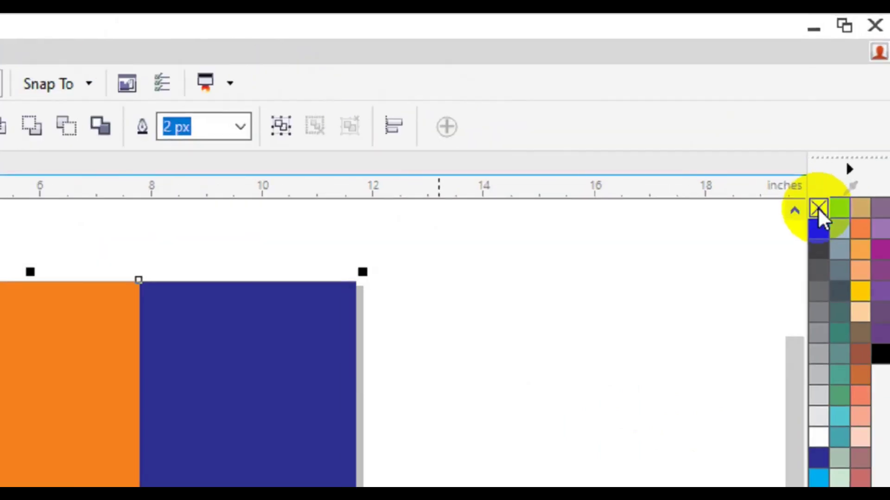
- Remove the outlines from the three coloured panels and delete them
right_click(818, 210)
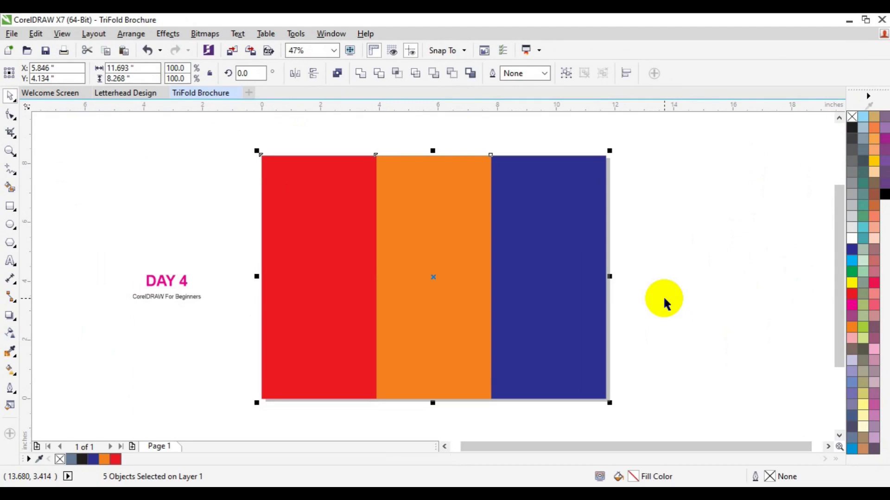
key(Delete)
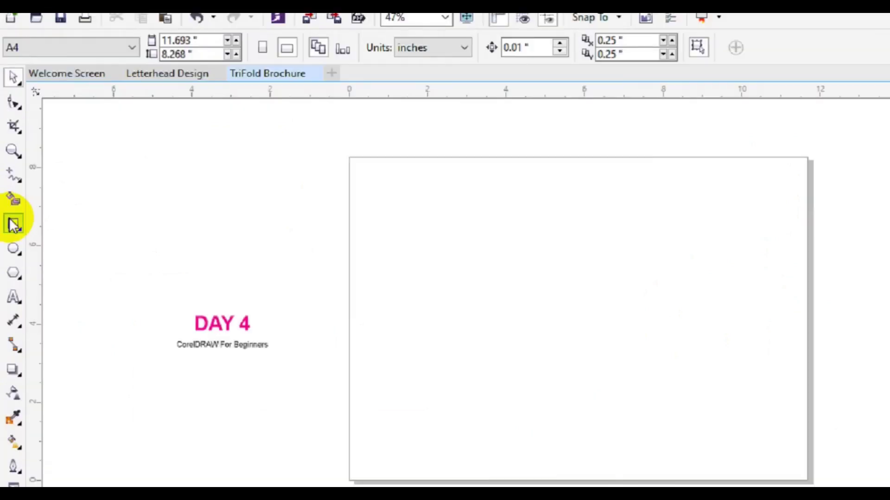
- Draw a page-sized rectangle and place a vertical guideline at the page centre
click(10, 207)
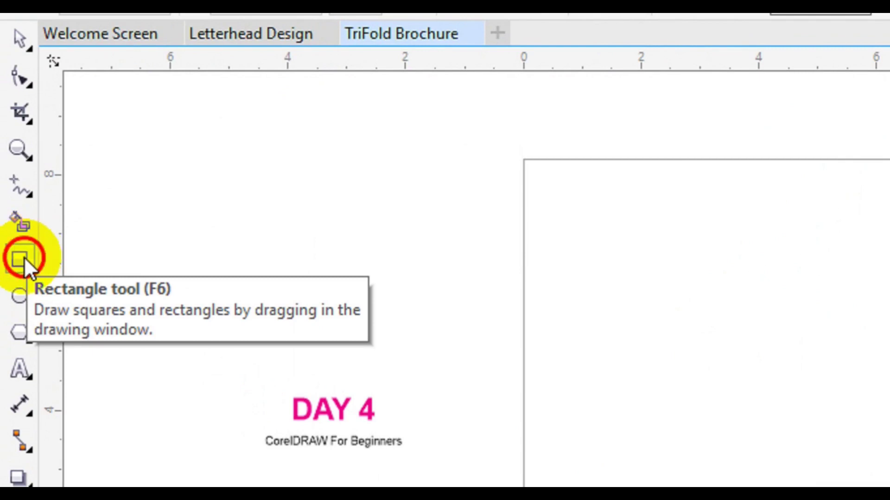
double_click(20, 259)
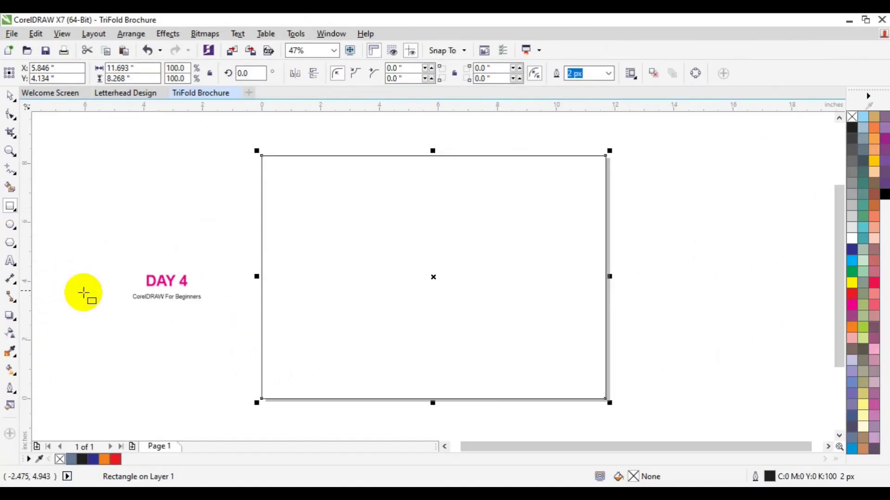
drag(28, 302, 434, 260)
click(434, 258)
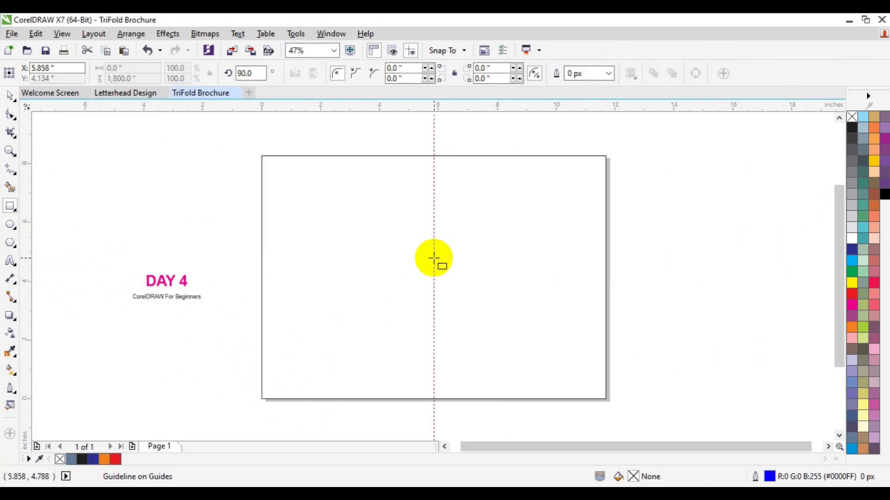
- Narrow the rectangle so its right edge snaps to the centre guideline, 5.858 inches wide
click(409, 283)
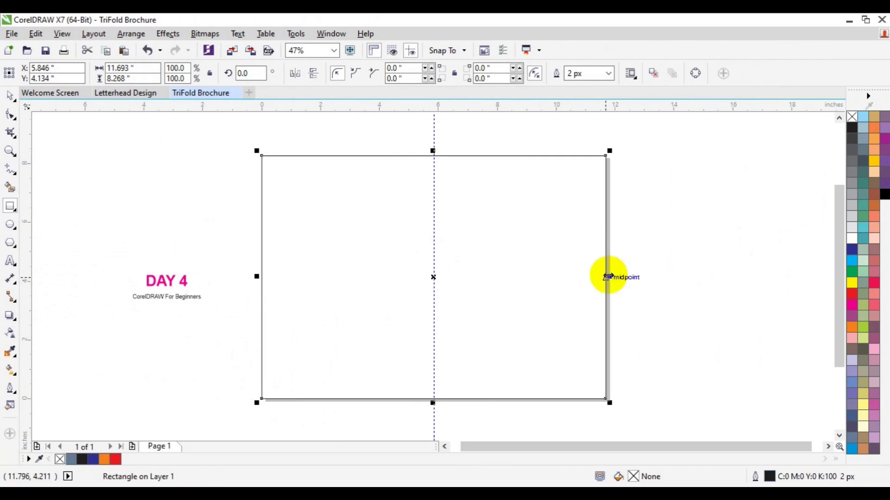
drag(609, 277, 441, 312)
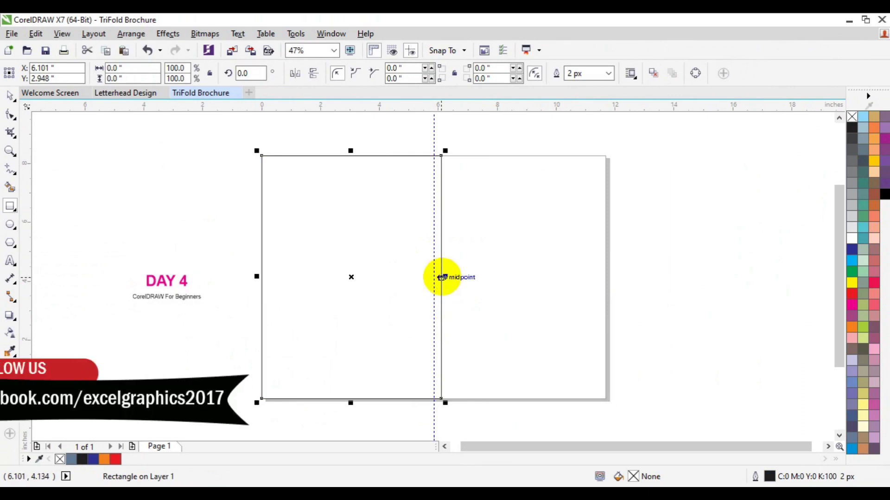
drag(442, 277, 436, 276)
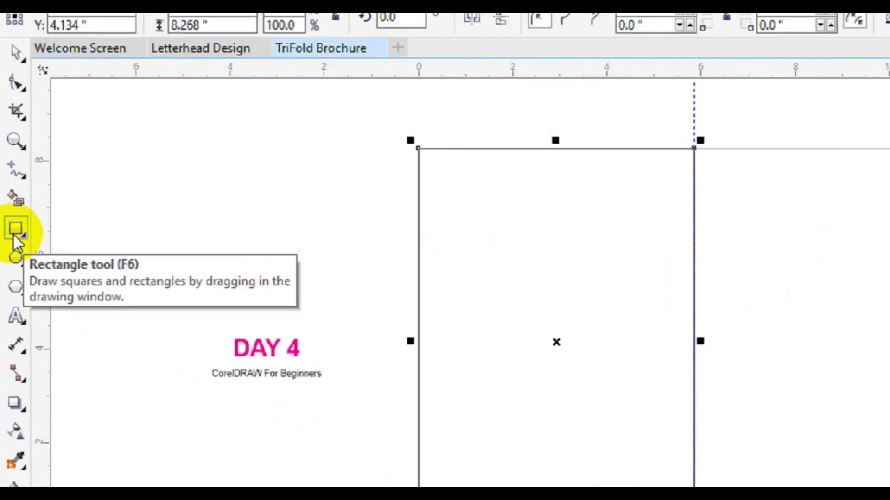
click(10, 209)
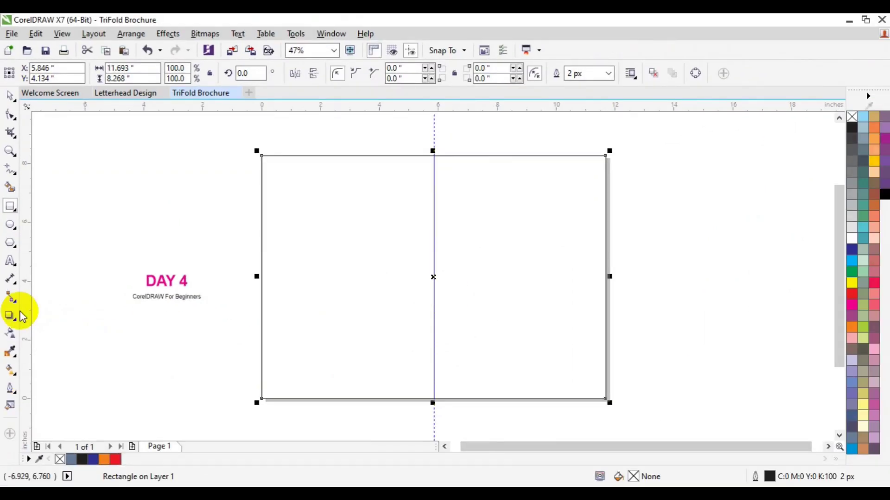
- Smart Fill both page halves, colouring the right half dark blue and the left half green
click(10, 189)
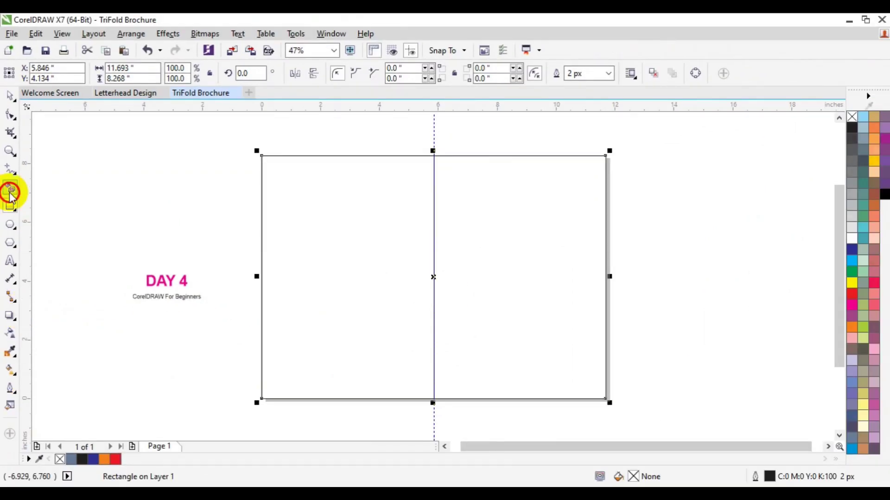
click(348, 252)
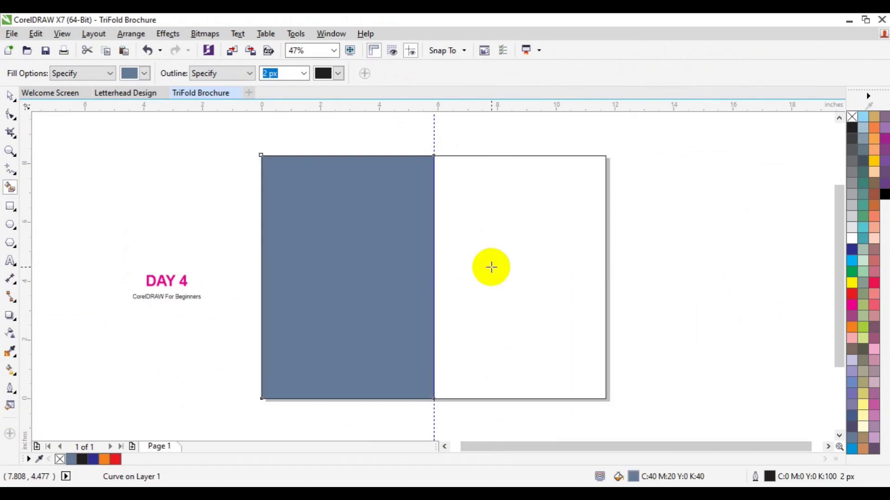
click(491, 267)
click(10, 95)
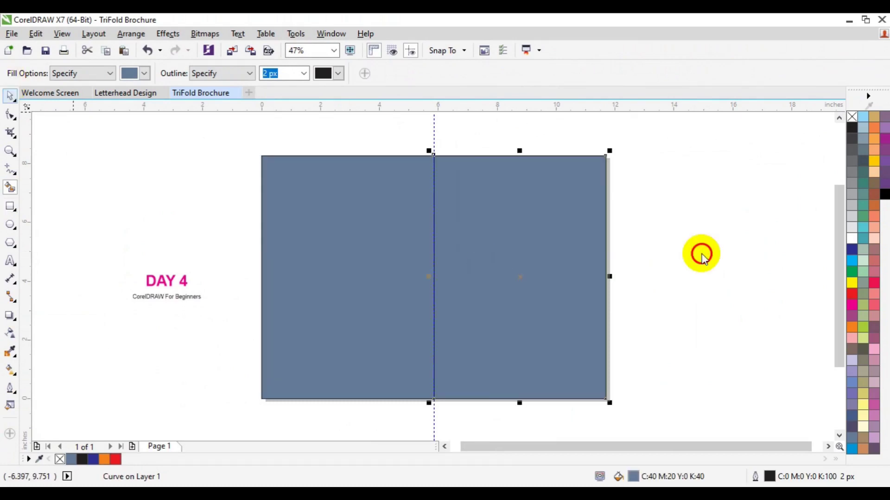
drag(852, 252, 459, 271)
click(382, 287)
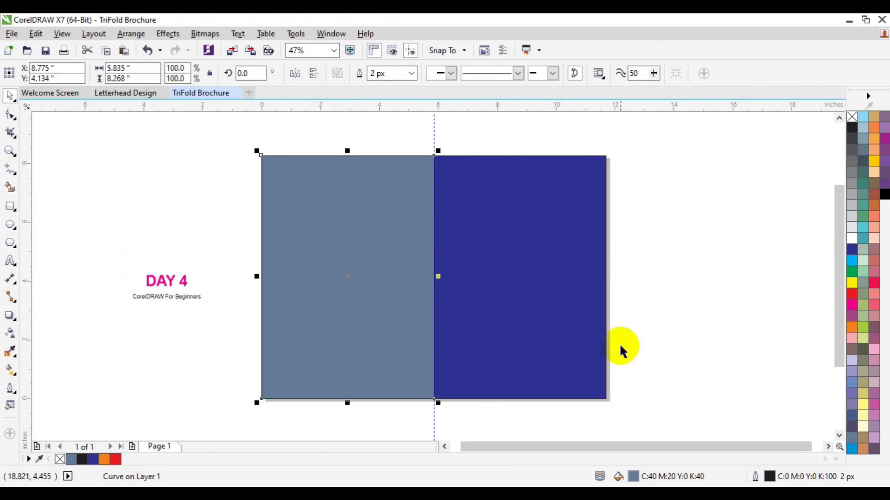
click(852, 272)
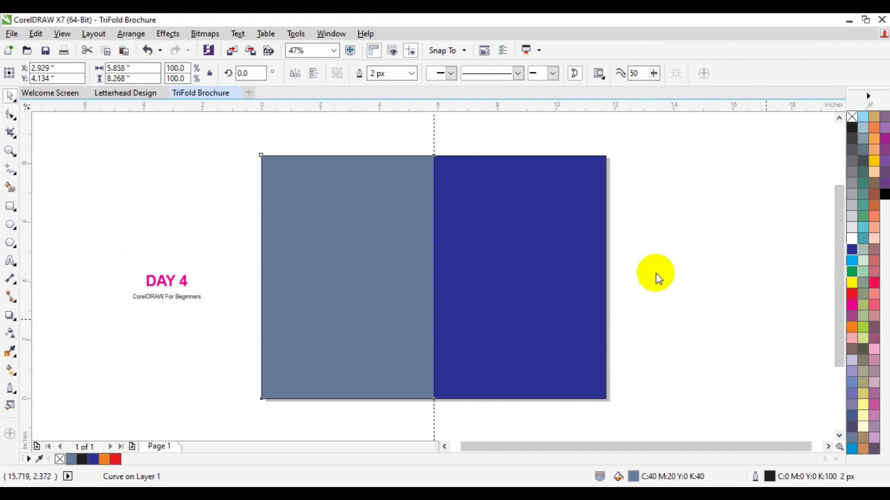
- Delete the vertical centre guideline
click(426, 139)
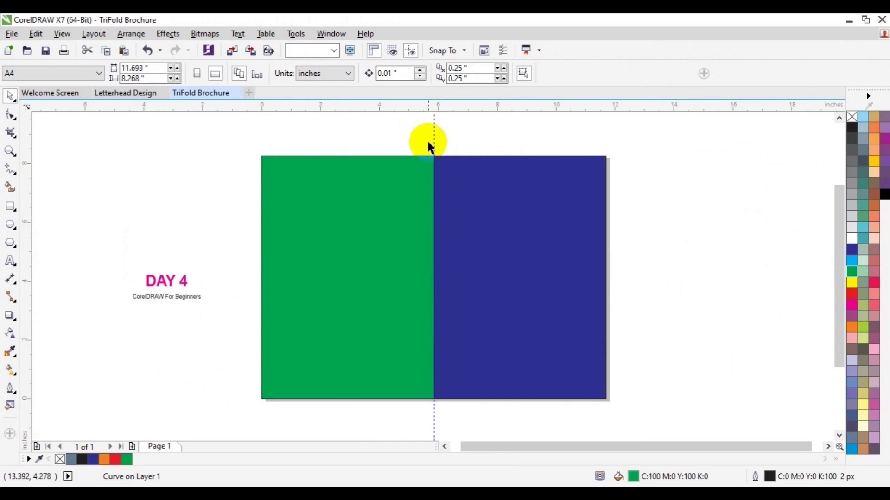
click(434, 141)
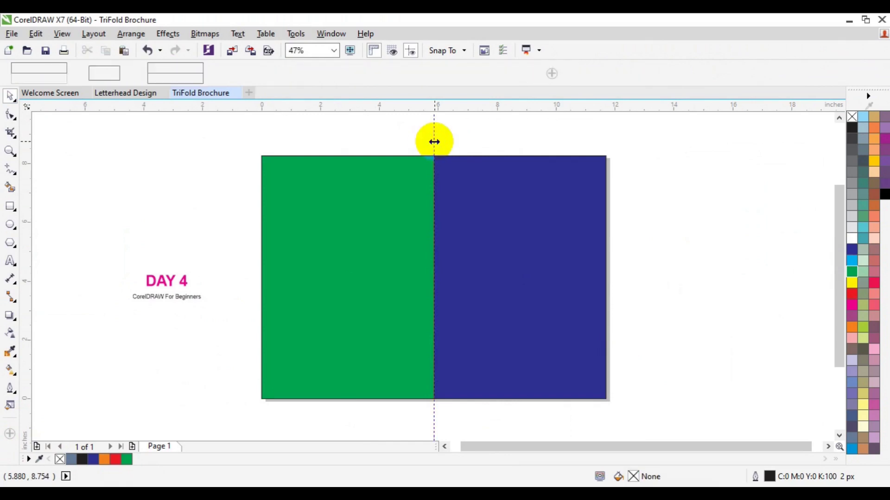
right_click(434, 141)
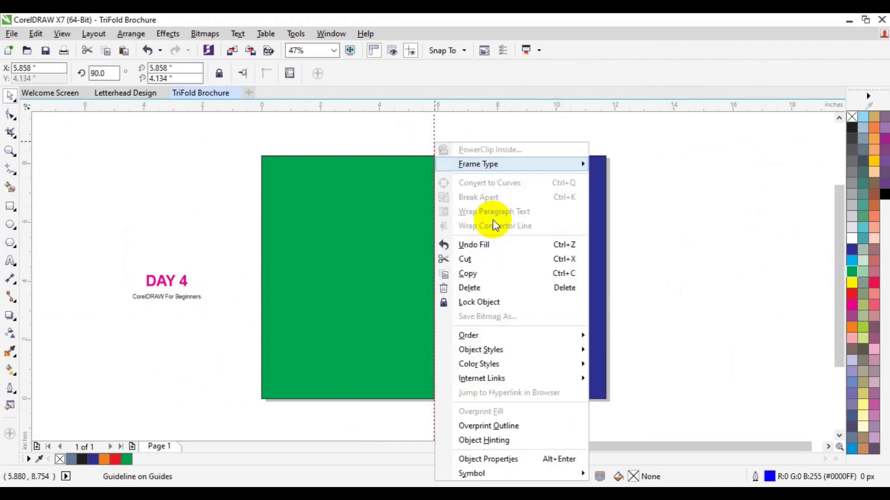
click(481, 287)
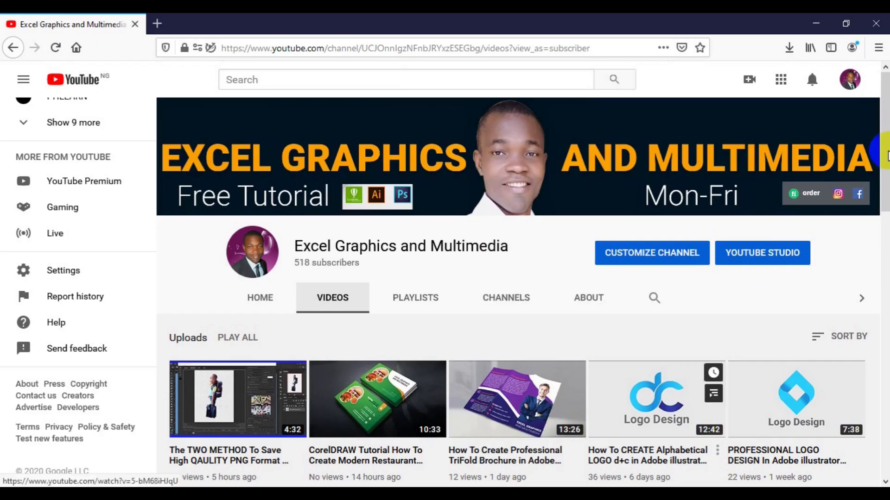
- Scroll down the channel's uploads to older CorelDRAW, Illustrator and Photoshop tutorials
scroll(885, 153, down, 3)
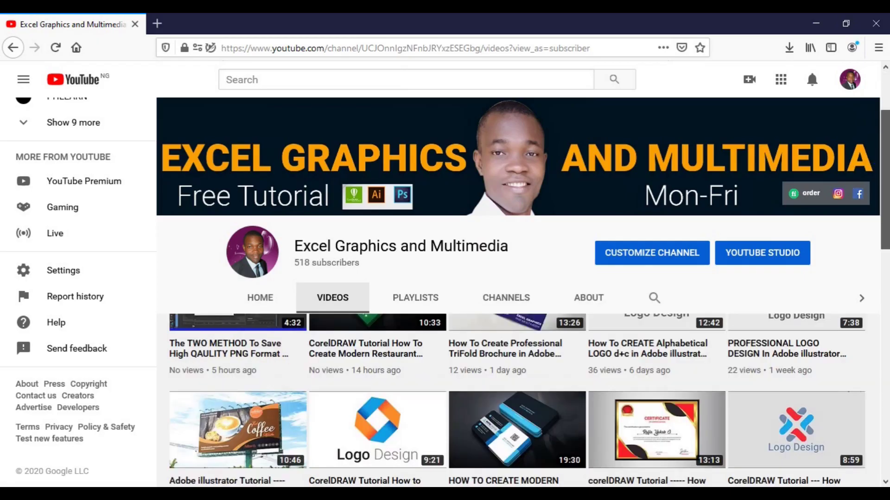
scroll(518, 296, down, 6)
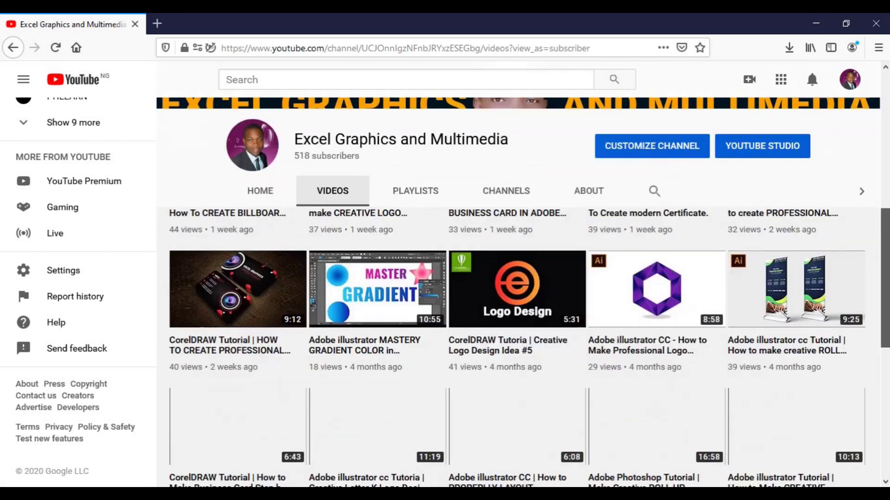
scroll(883, 213, down, 1)
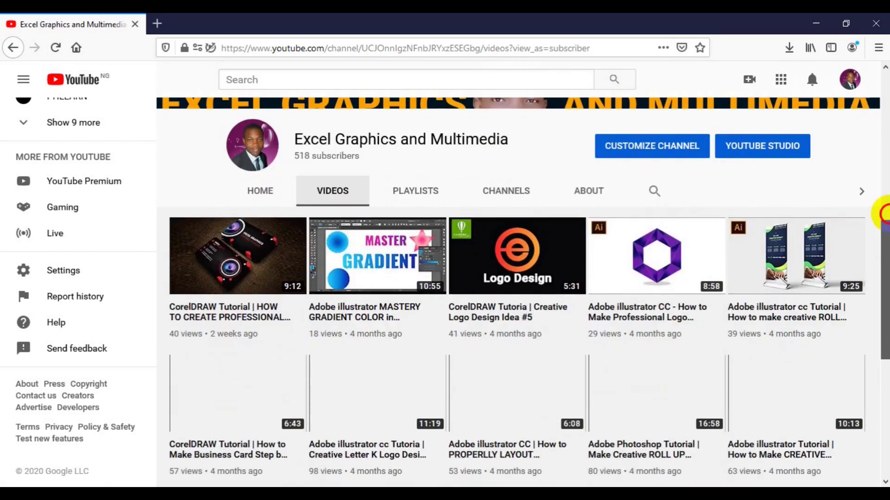